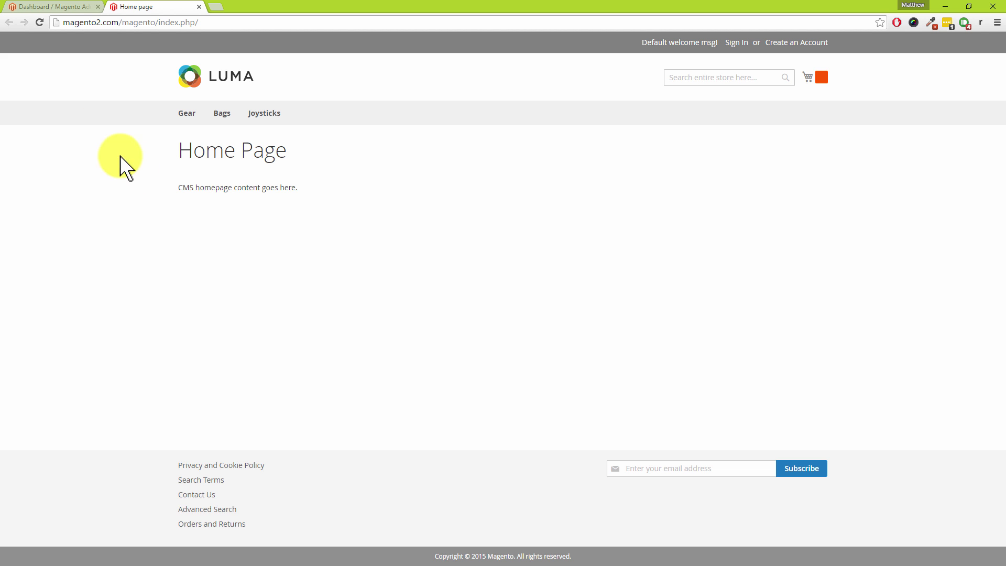
In Admin, go to Content > Pages, cancel the Home page inline edit, and show its Action menu
click(59, 7)
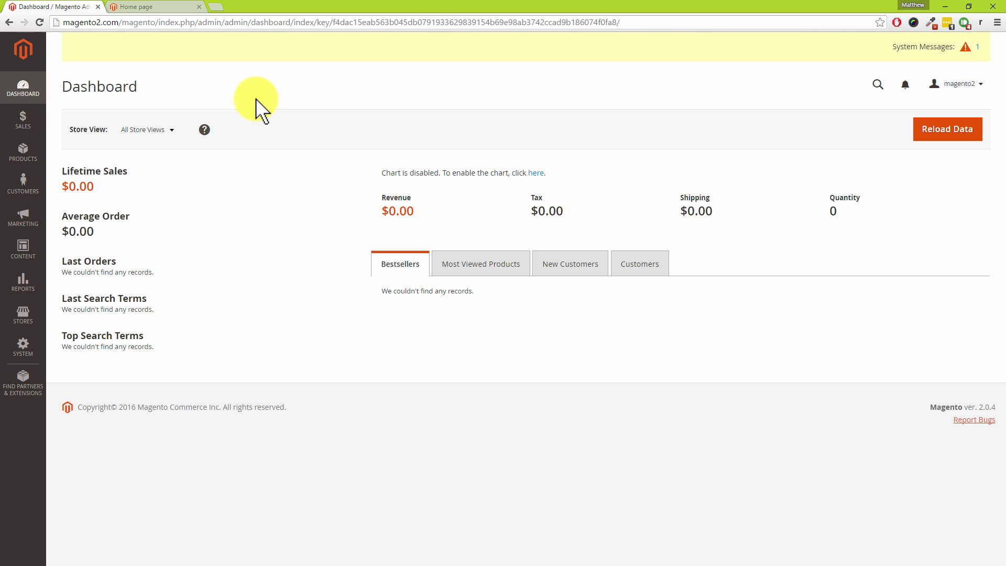
click(23, 248)
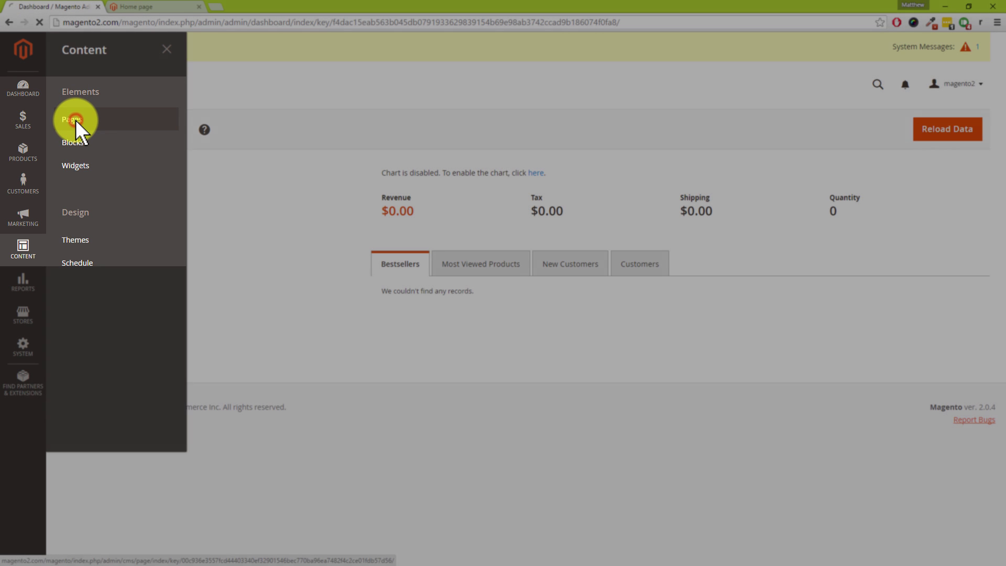
click(75, 120)
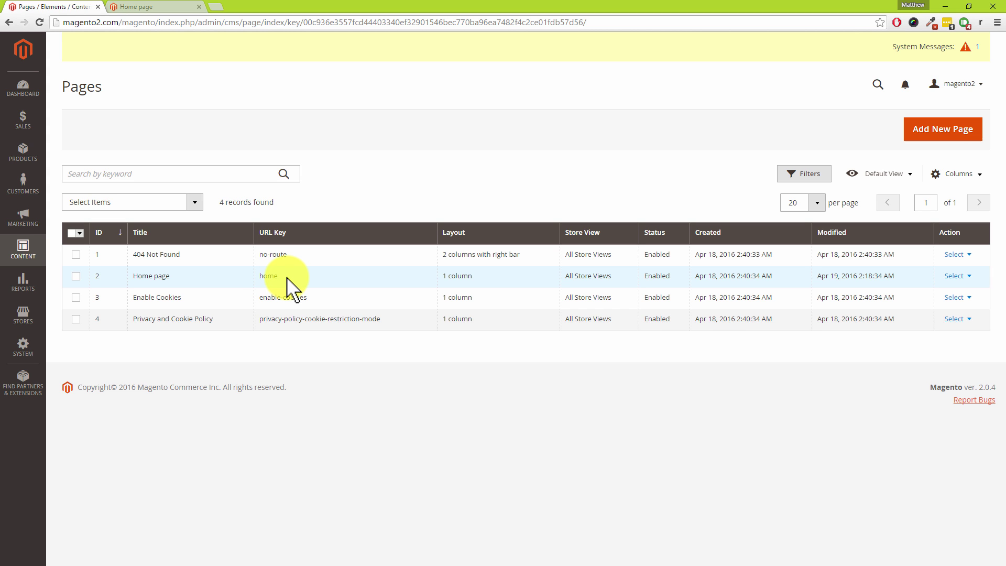
click(334, 275)
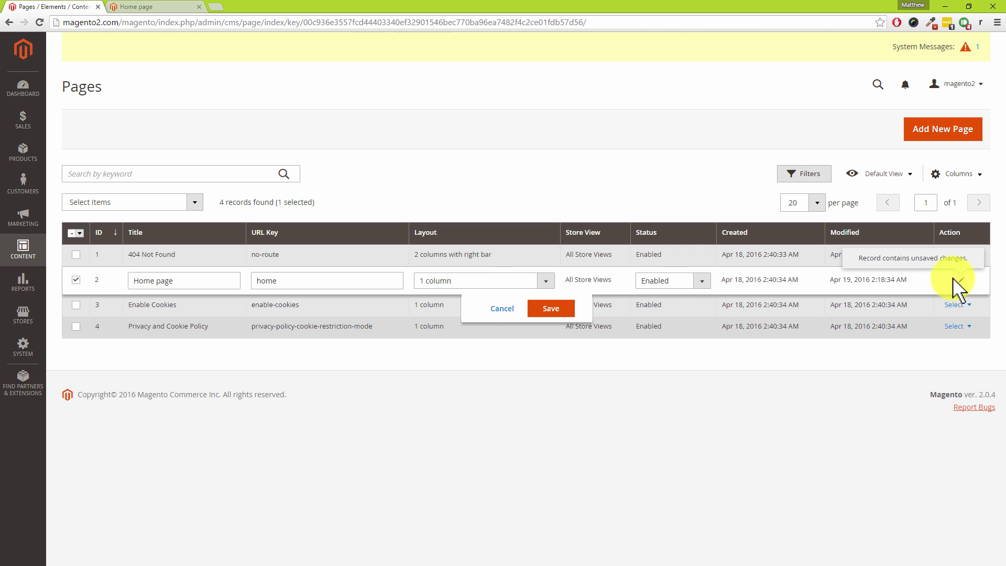
click(504, 308)
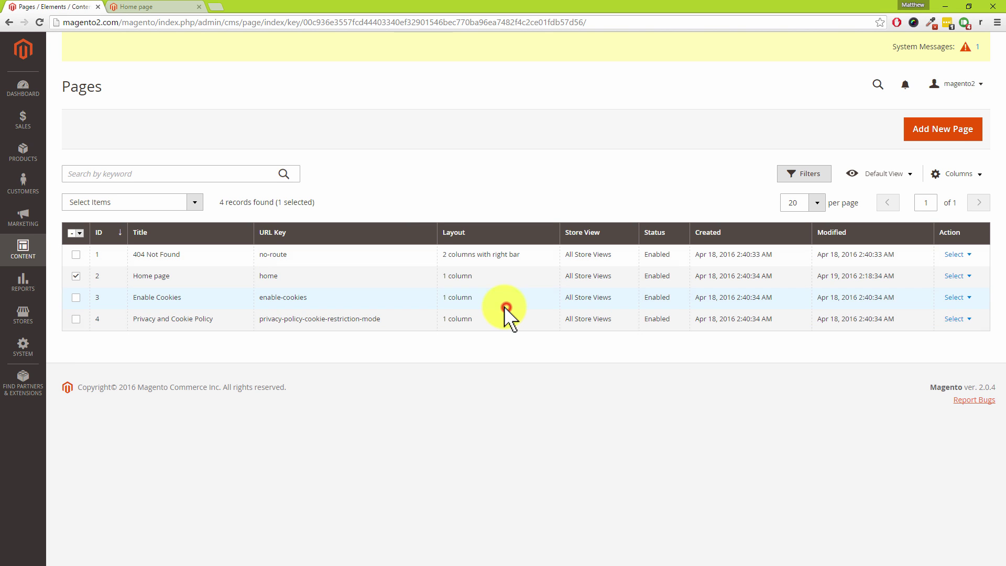
click(963, 279)
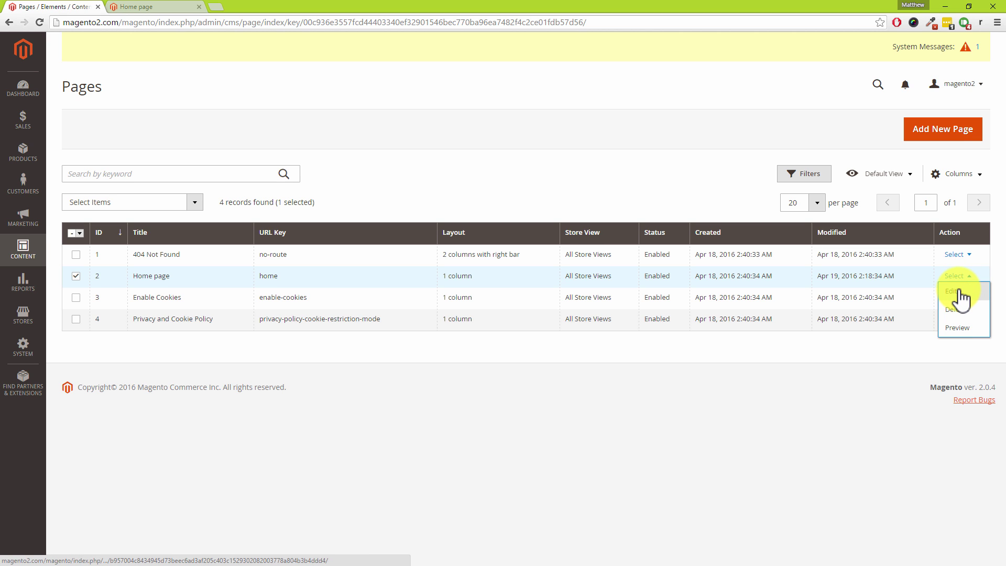
Choose Edit for the Home page row to open the 'home' page edit form
click(959, 290)
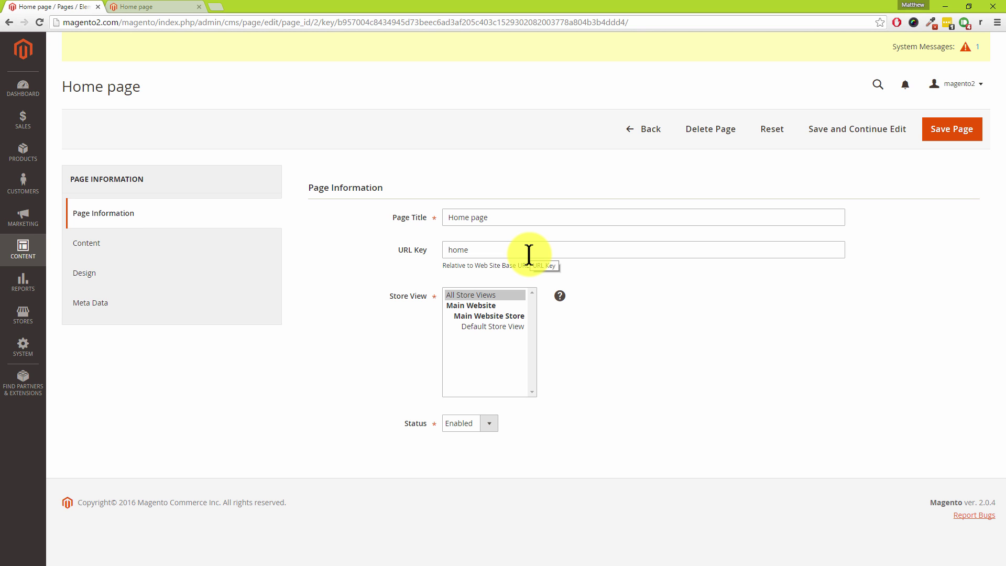
In Content, replace the placeholder with 'Welcome to our Magento 2 website.' and start a widget below it
click(113, 243)
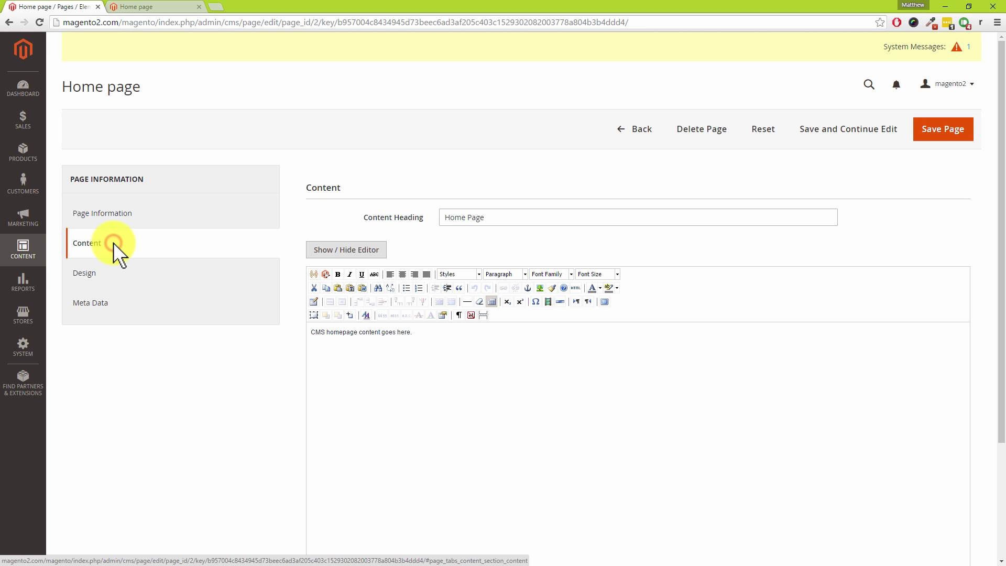
click(358, 332)
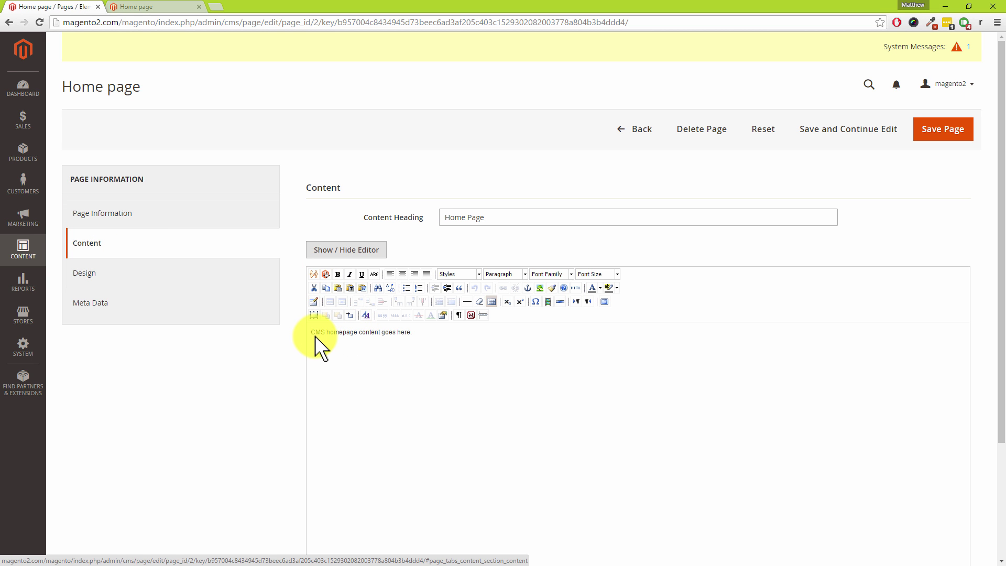
click(322, 335)
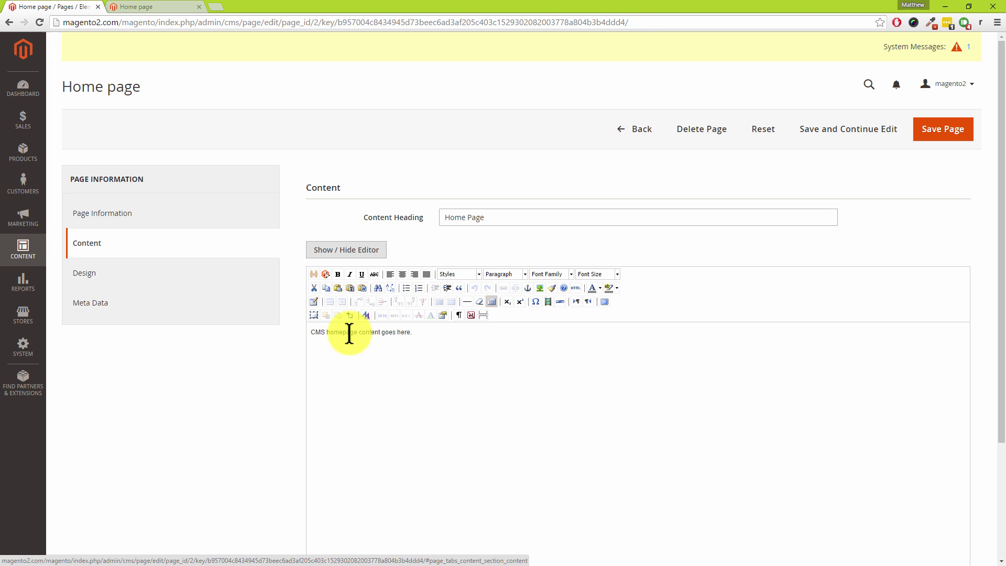
drag(412, 332, 299, 332)
text(Welcome)
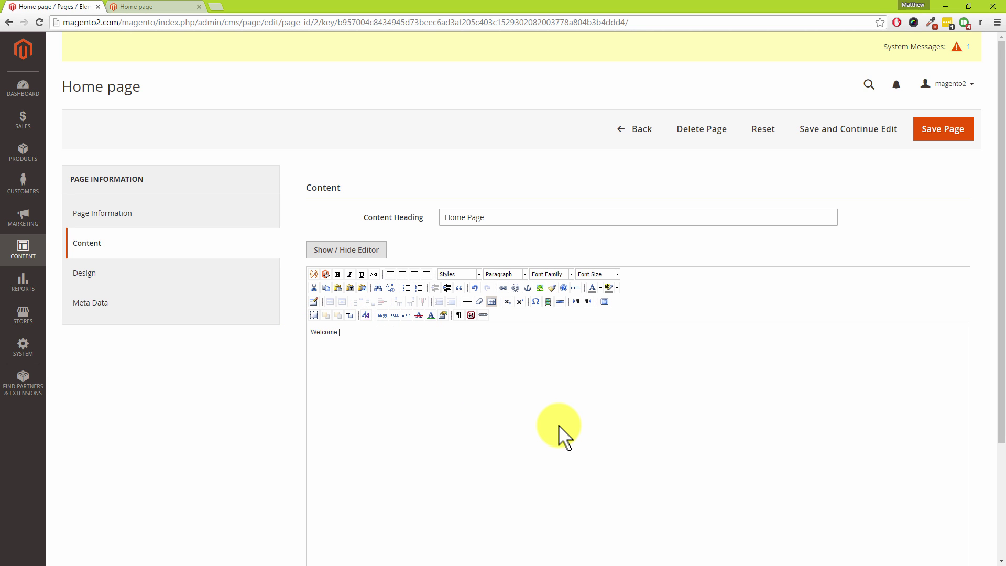
text( to our Magento 2 website.)
key(Return)
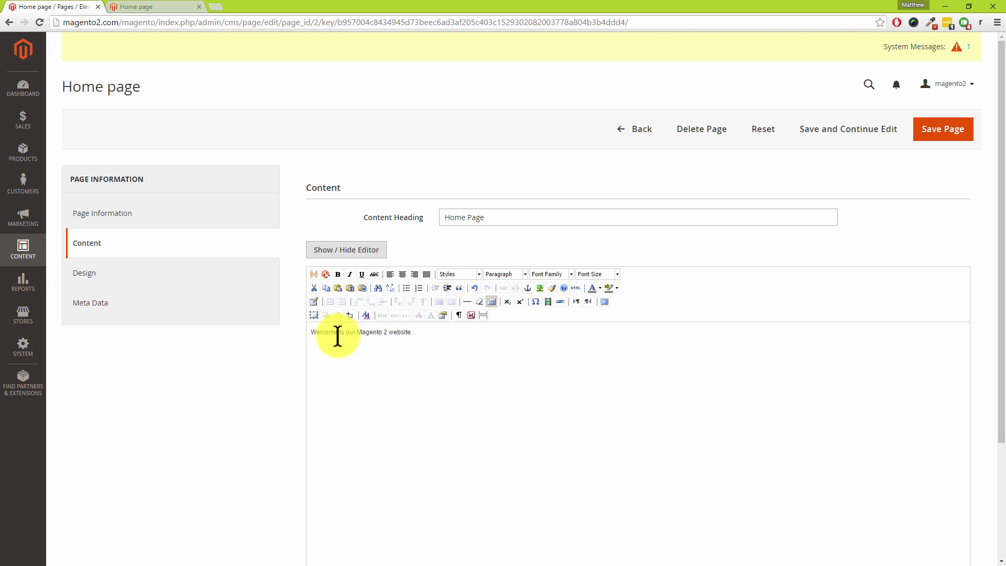
click(325, 274)
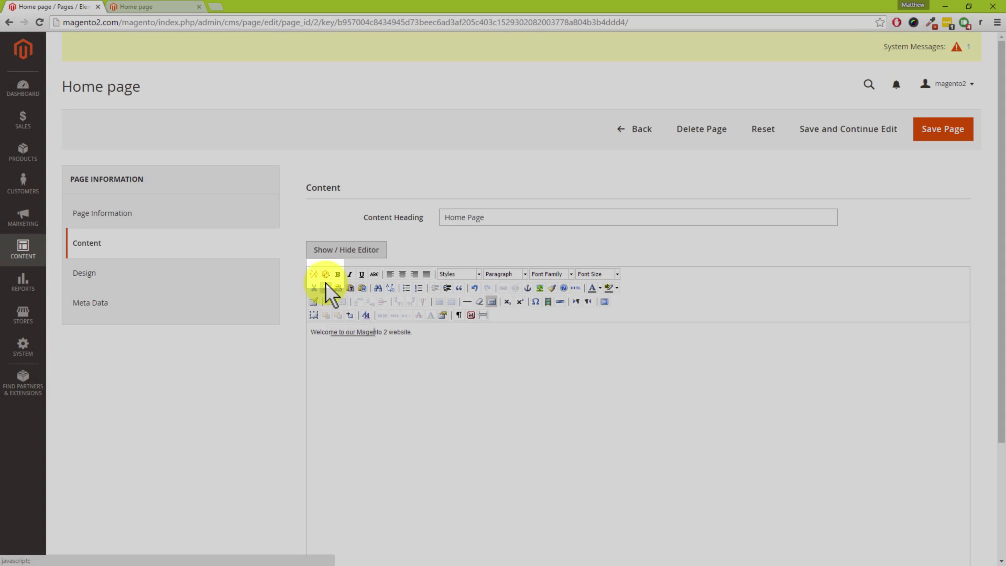
Choose the Catalog Products List widget type and title it 'Featured Products'
click(325, 276)
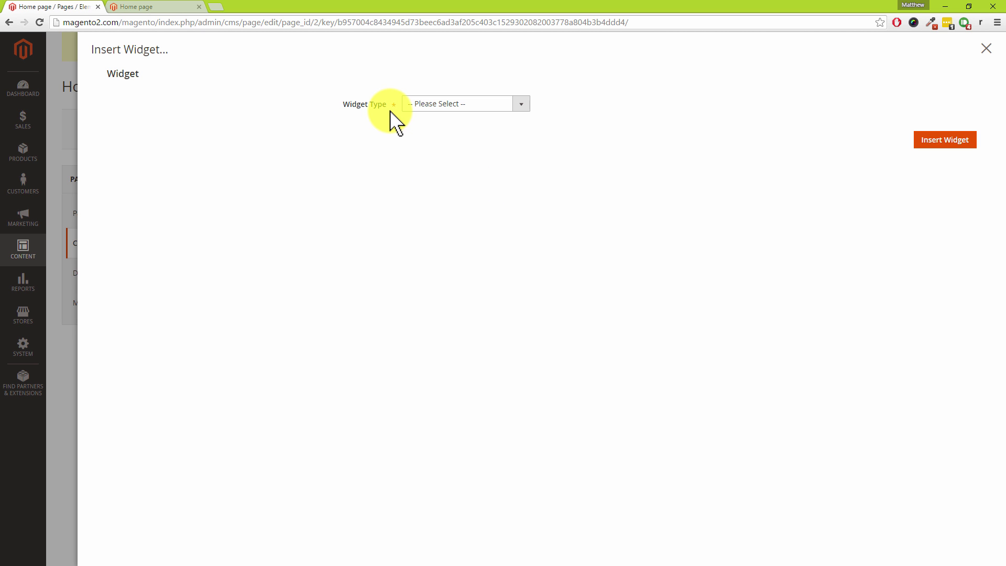
click(521, 107)
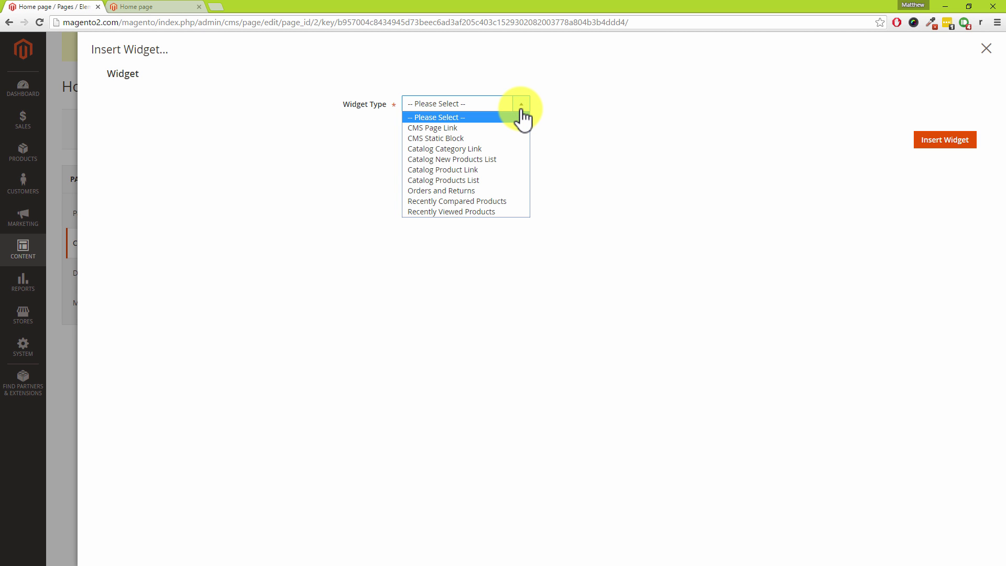
click(488, 180)
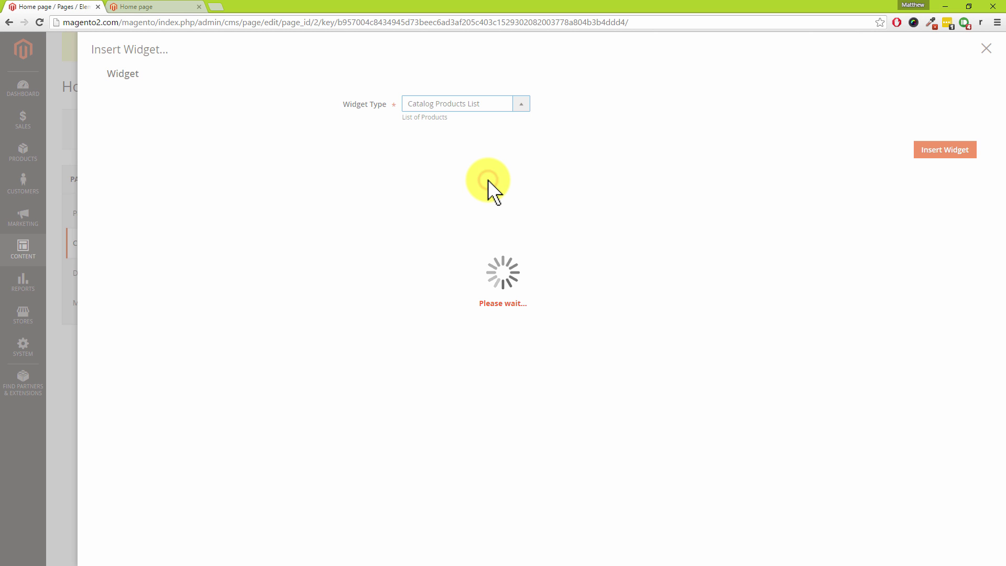
click(469, 177)
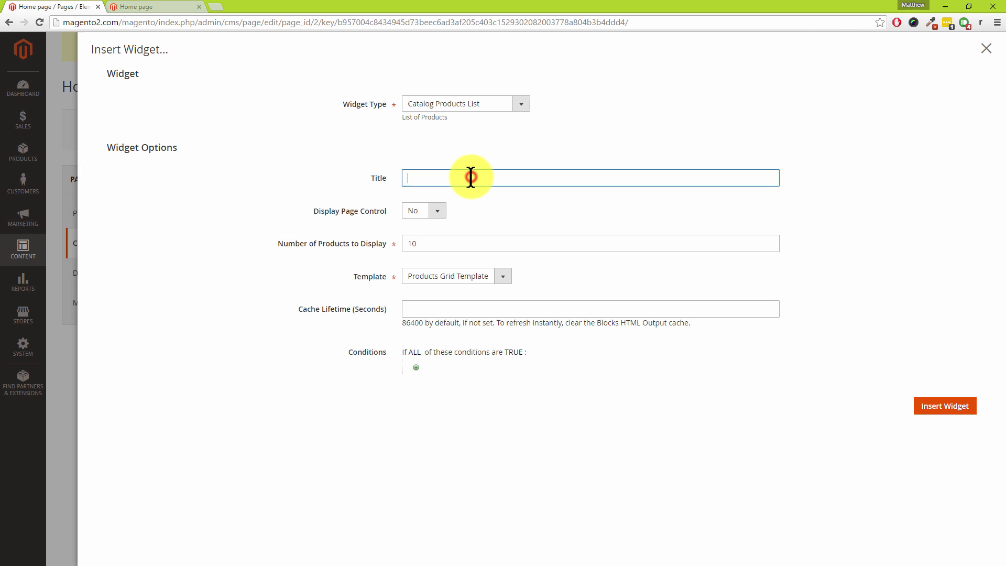
text(Featured Products)
Leave Display Page Control at No, 10 products, and the Products Grid Template
click(435, 210)
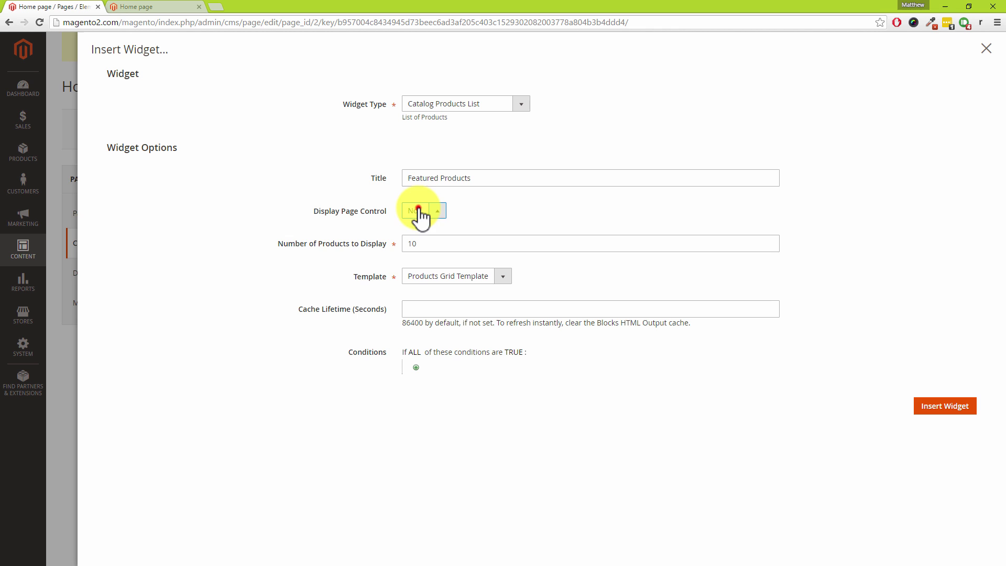
click(419, 211)
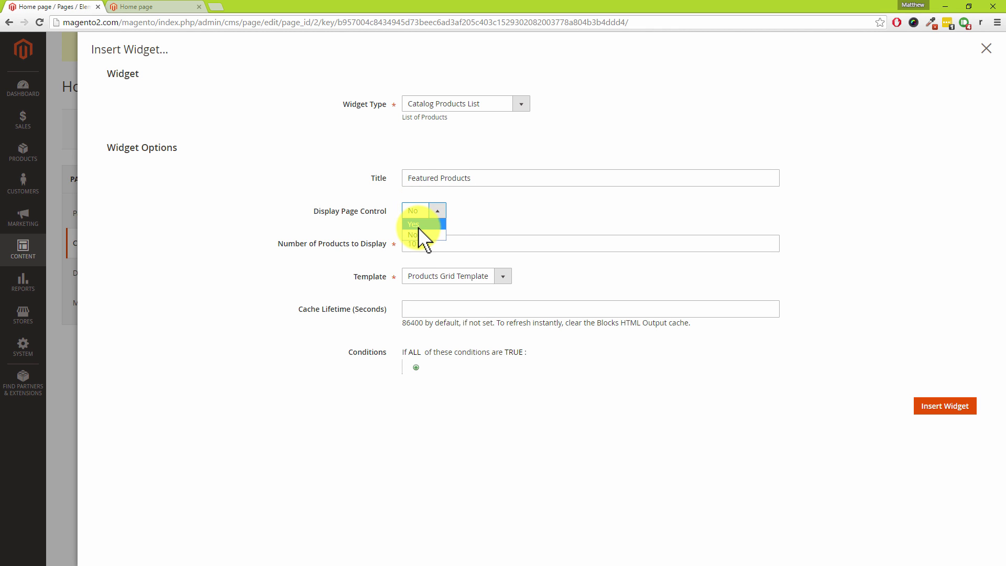
click(418, 226)
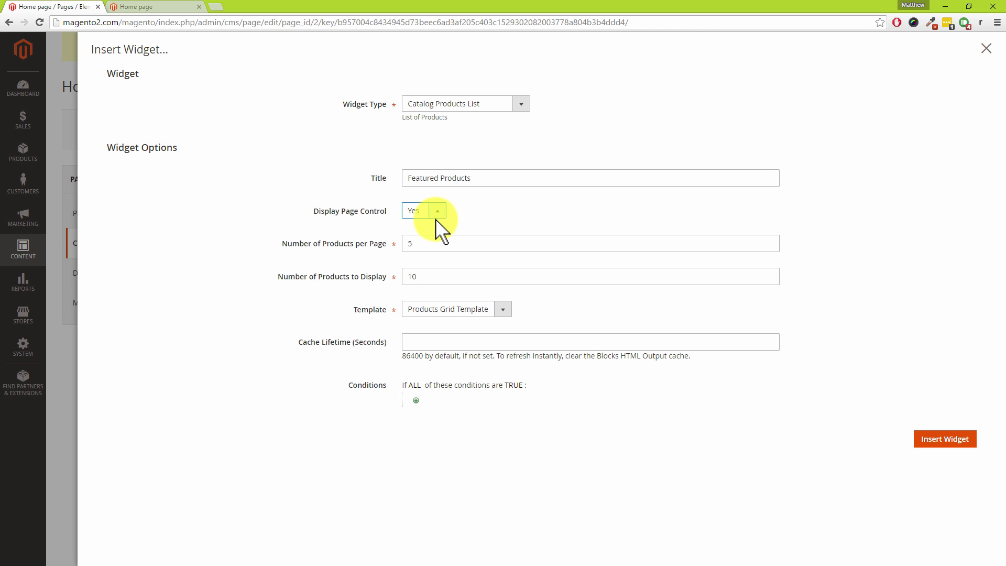
click(415, 210)
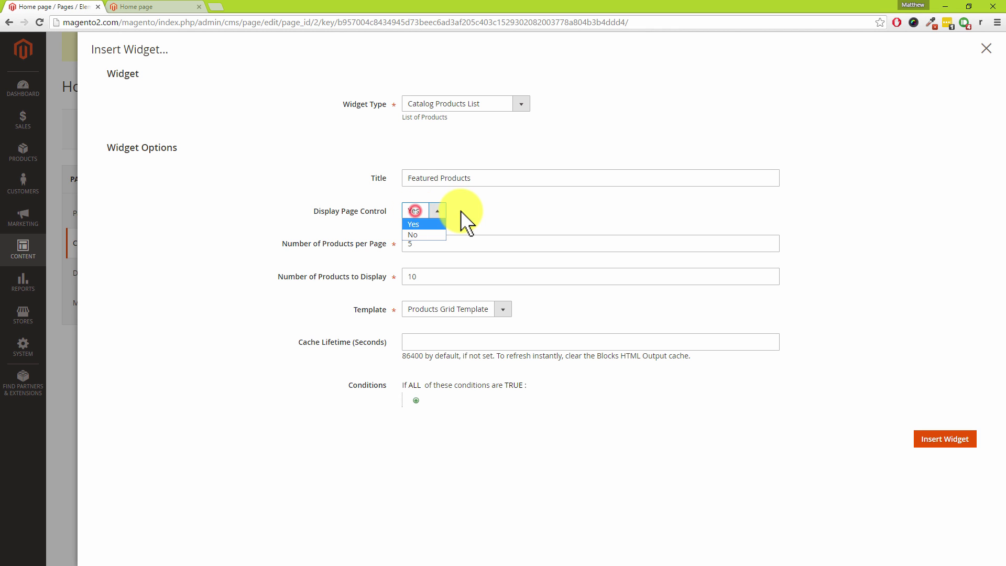
click(416, 234)
double_click(442, 245)
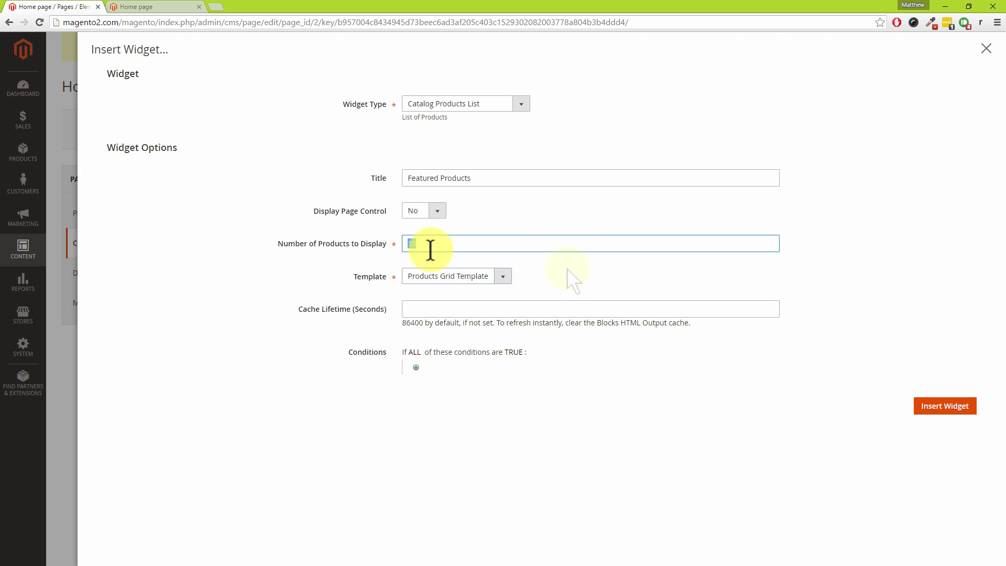
click(506, 276)
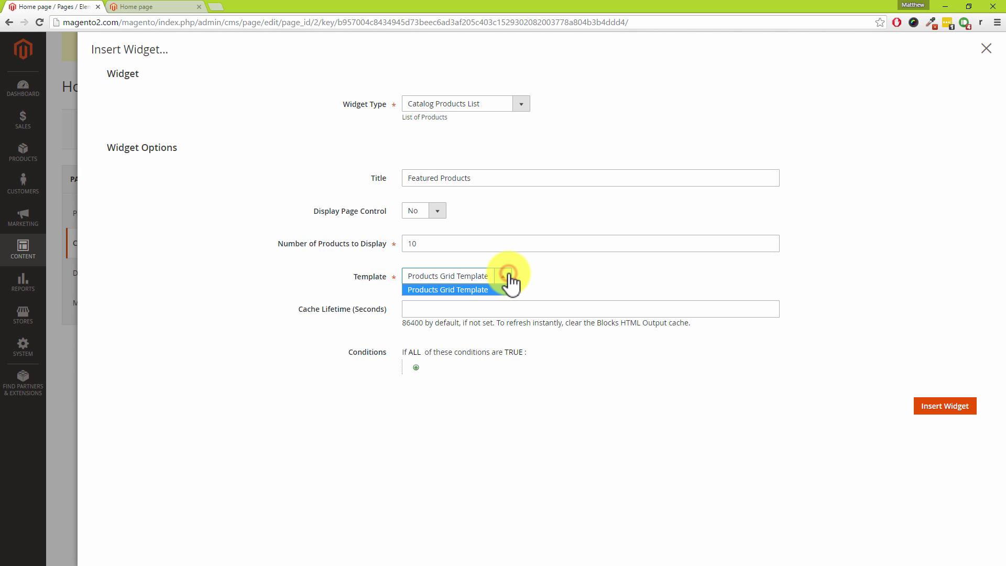
click(507, 275)
click(536, 275)
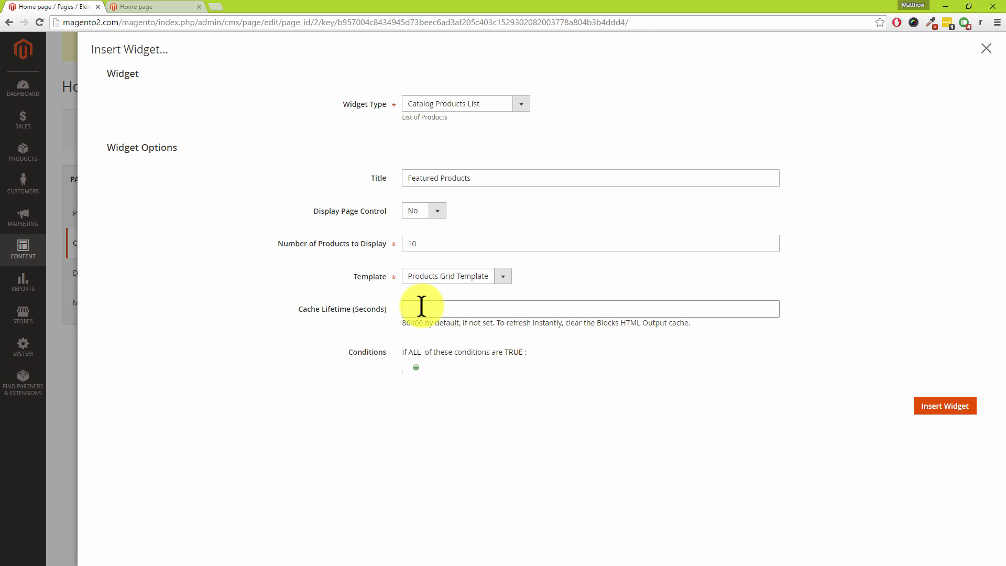
Look through the product list conditions and close them without adding one
click(417, 367)
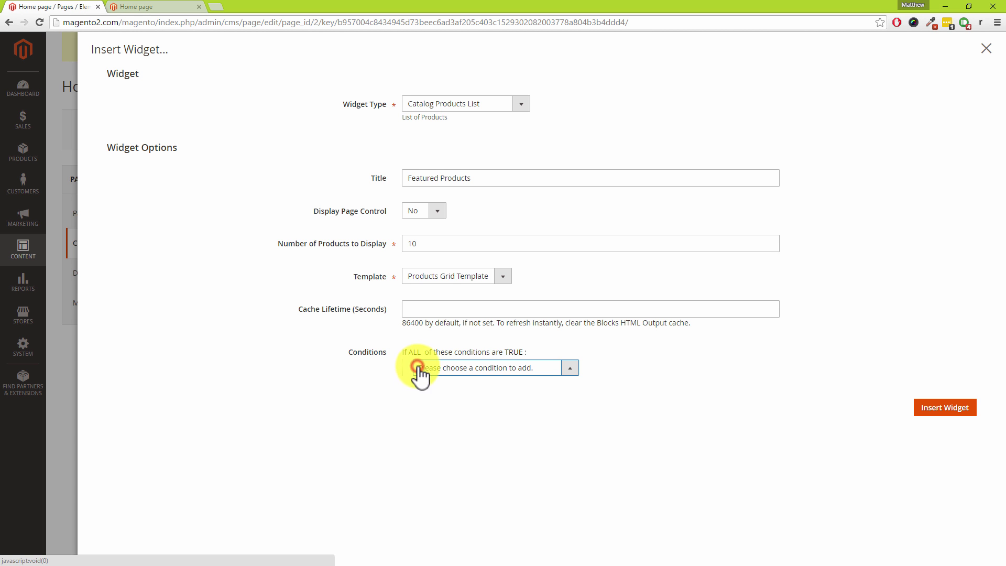
click(493, 367)
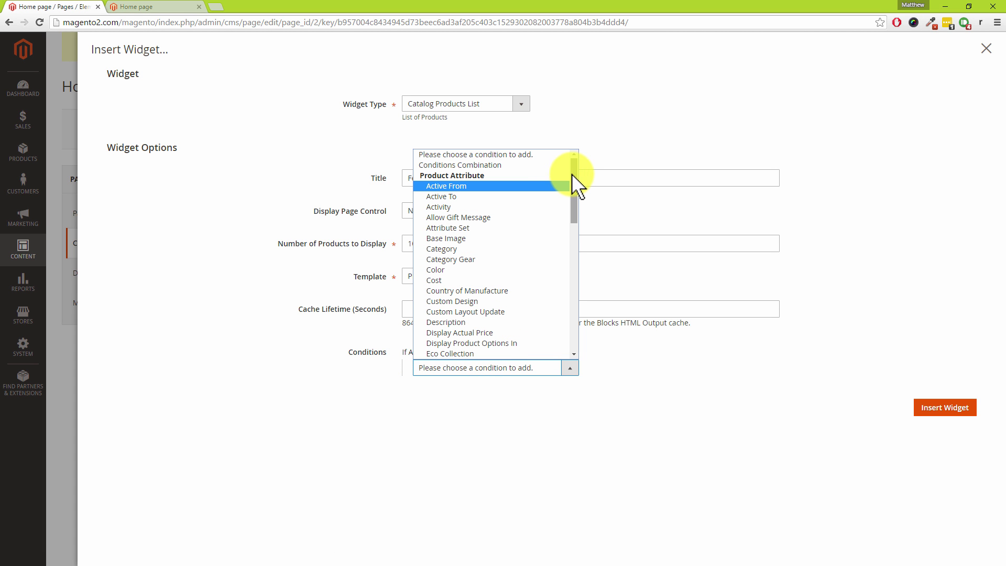
drag(573, 173, 608, 338)
click(607, 339)
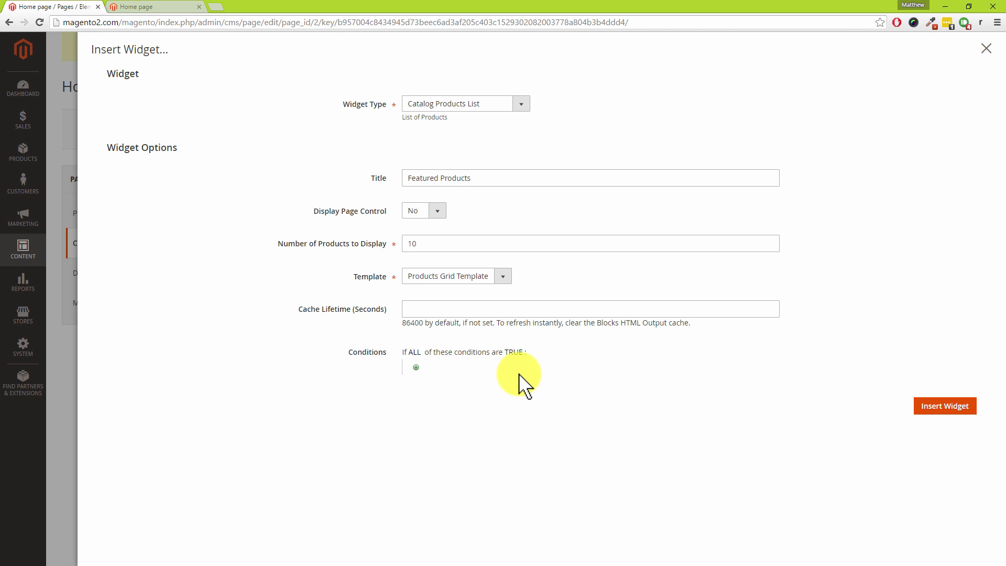
Insert the Featured Products widget under the welcome line and save the Home page, continuing to edit
click(942, 406)
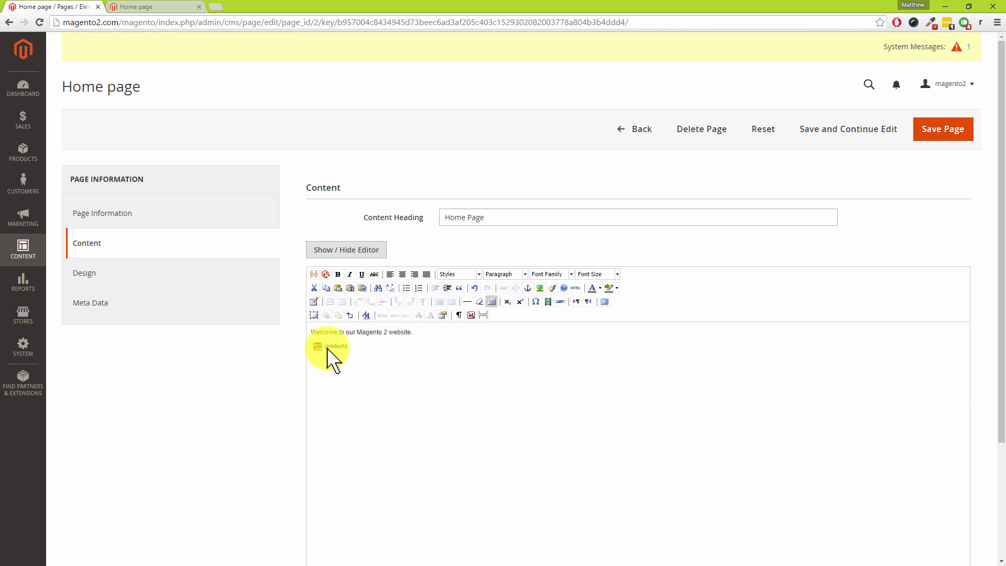
mouse_move(331, 346)
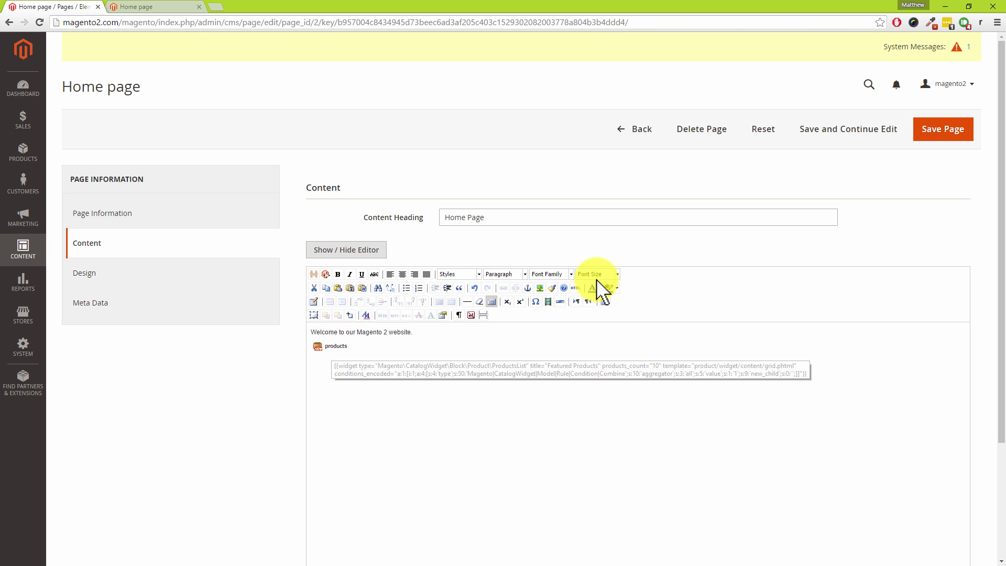
click(881, 137)
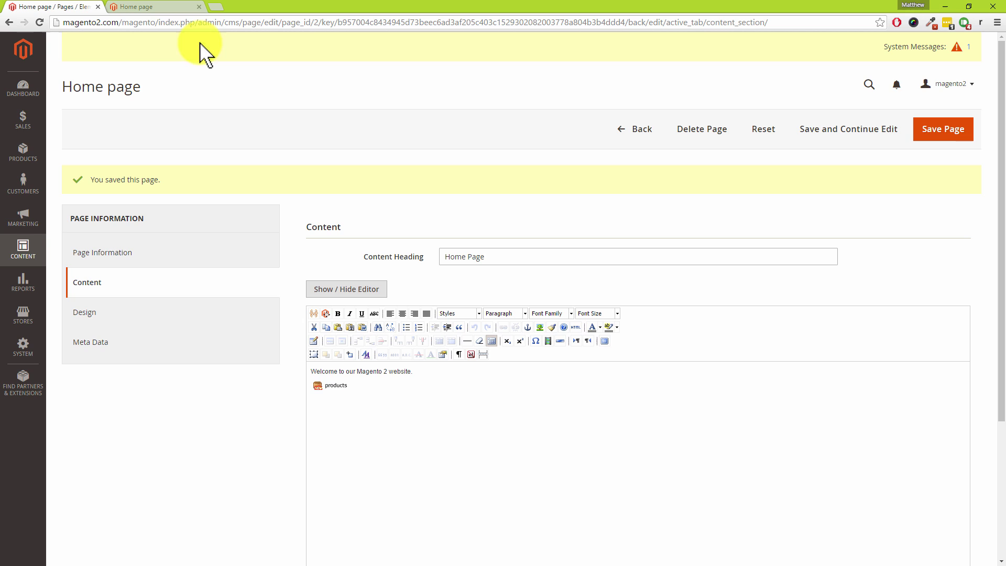
Reload the storefront home page
click(163, 6)
right_click(128, 146)
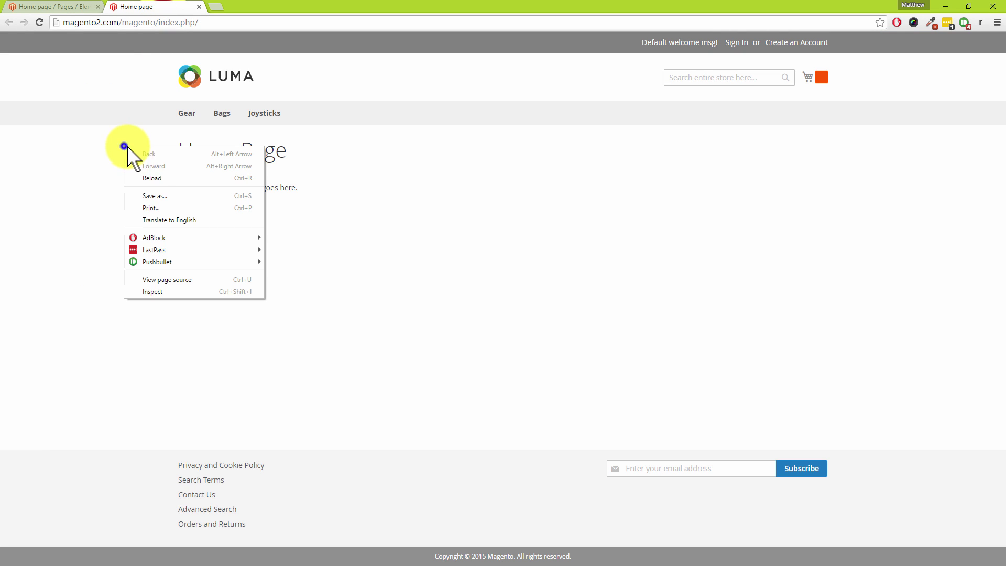
click(159, 174)
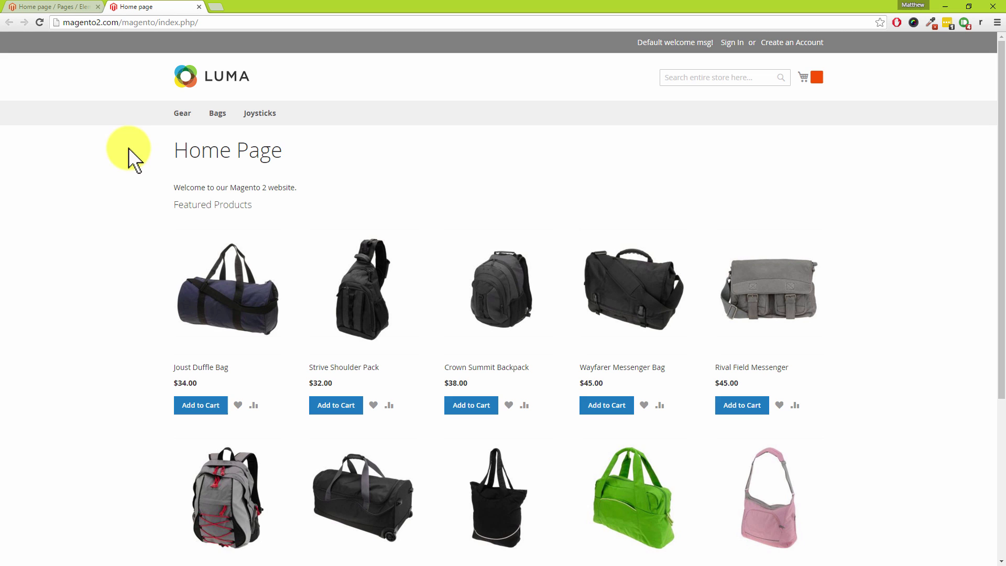
Open System > Cache Management in a new tab, select all 12 cache types, then close it
click(52, 7)
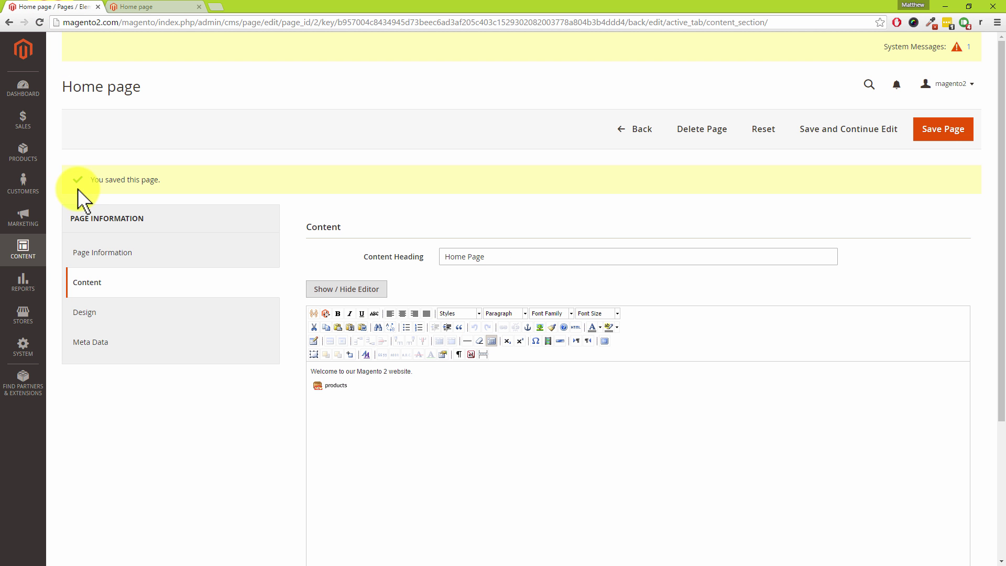
click(26, 350)
right_click(83, 340)
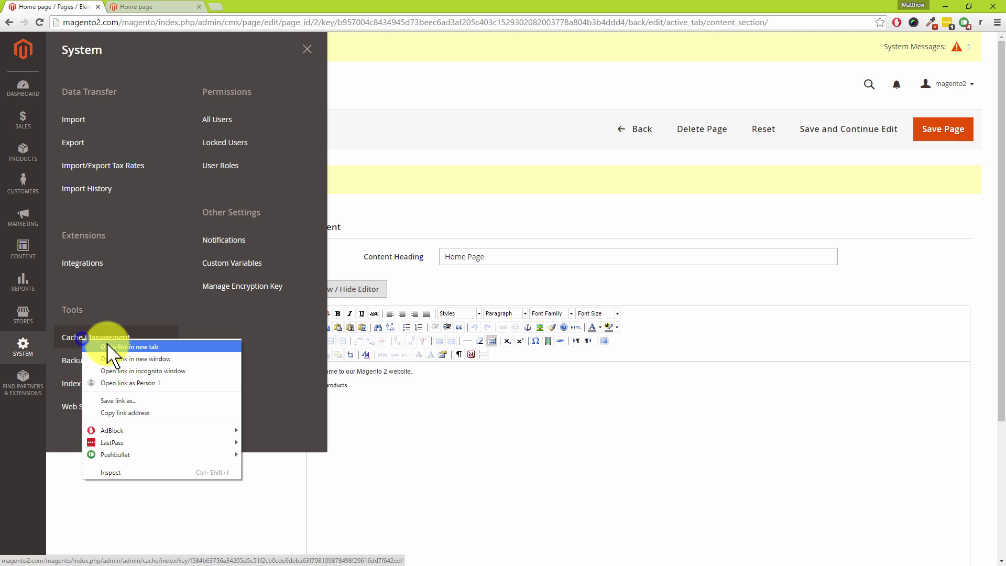
click(110, 344)
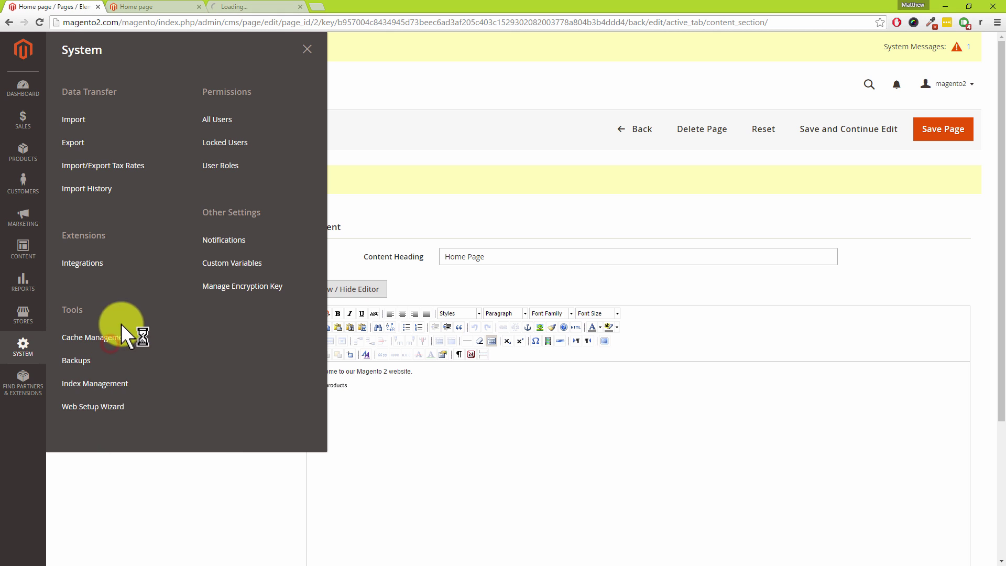
click(245, 7)
click(79, 209)
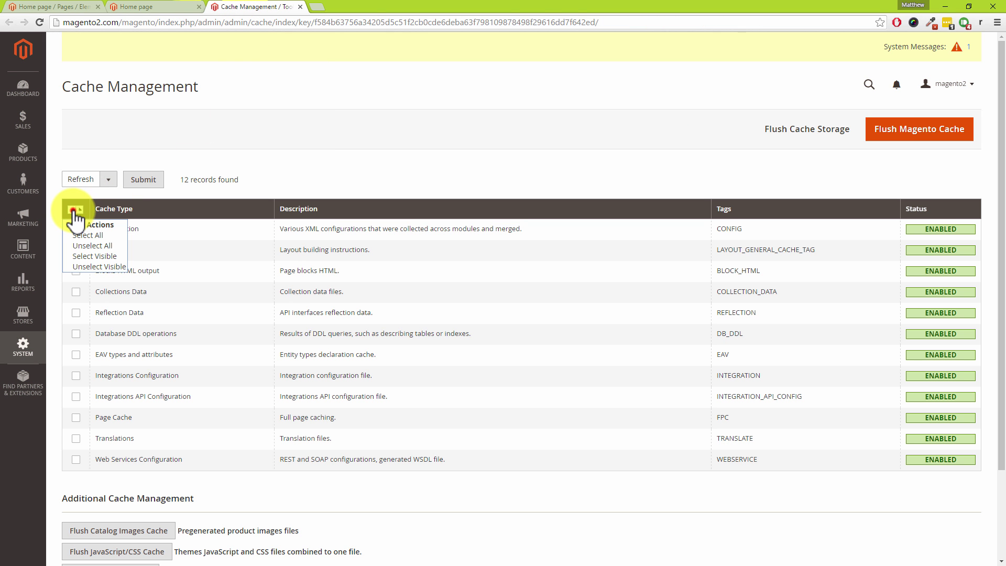
click(84, 233)
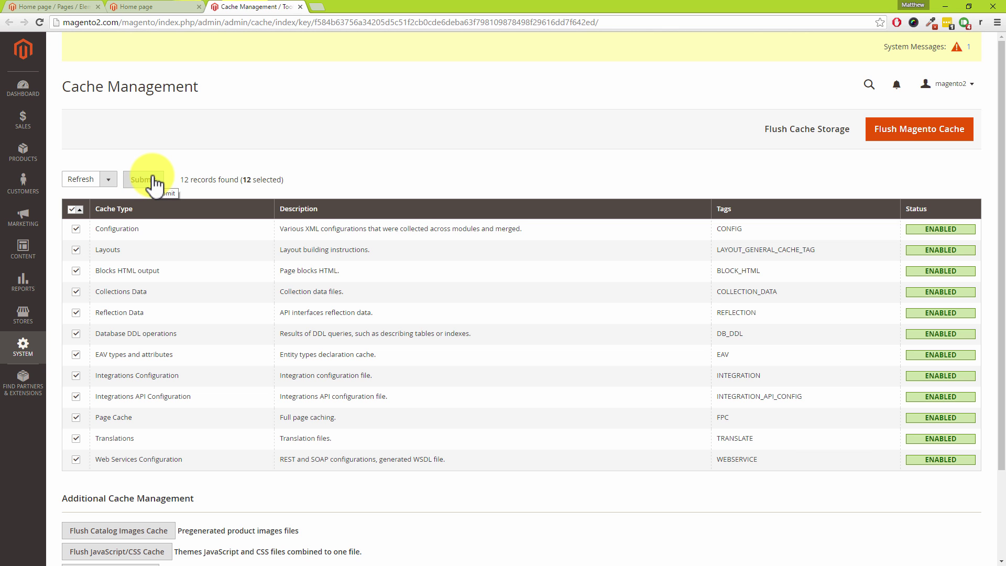
click(300, 7)
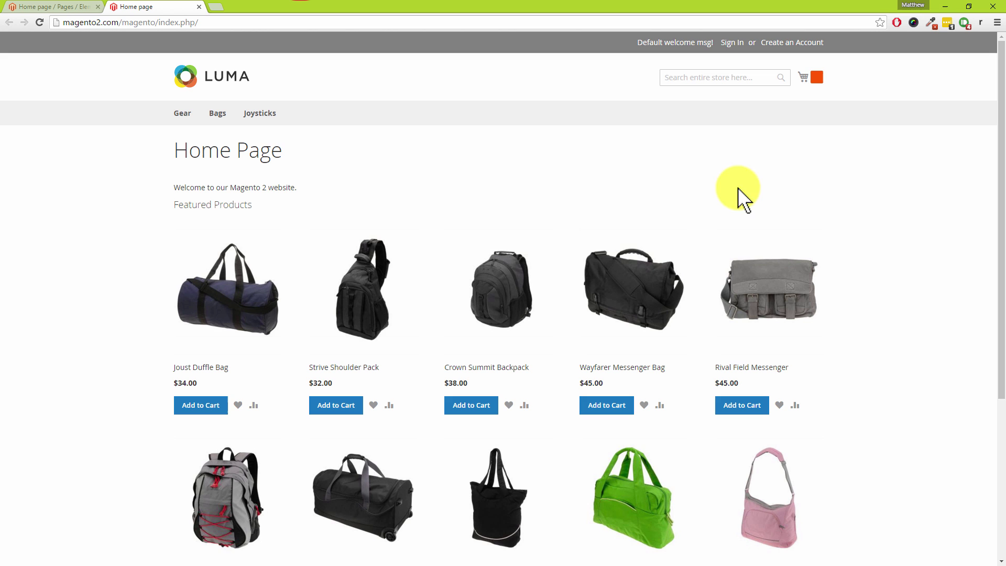
Scroll the storefront's ten-bag Featured Products grid, then go back to the Admin Home page editor
drag(1001, 104, 1001, 184)
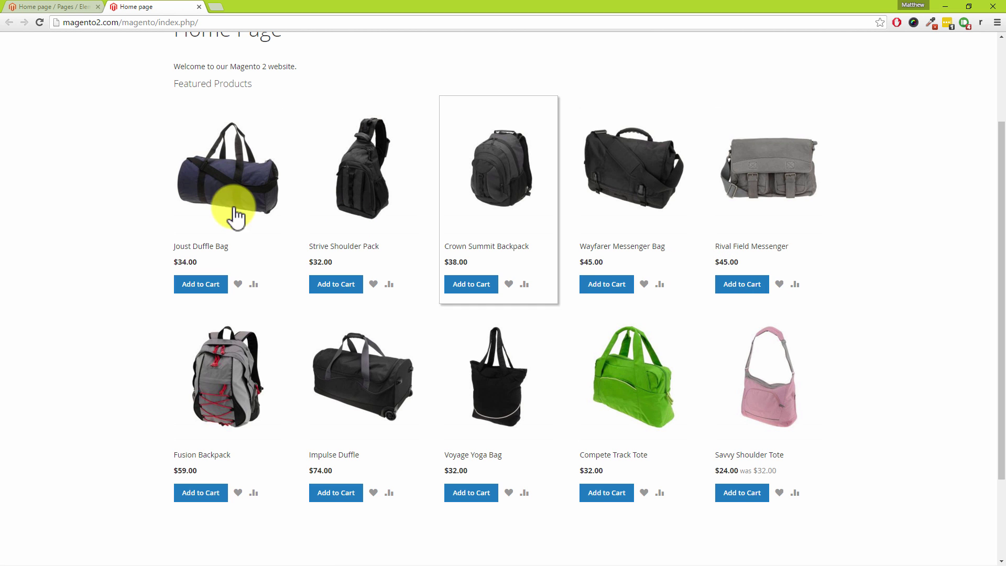
click(61, 8)
click(474, 202)
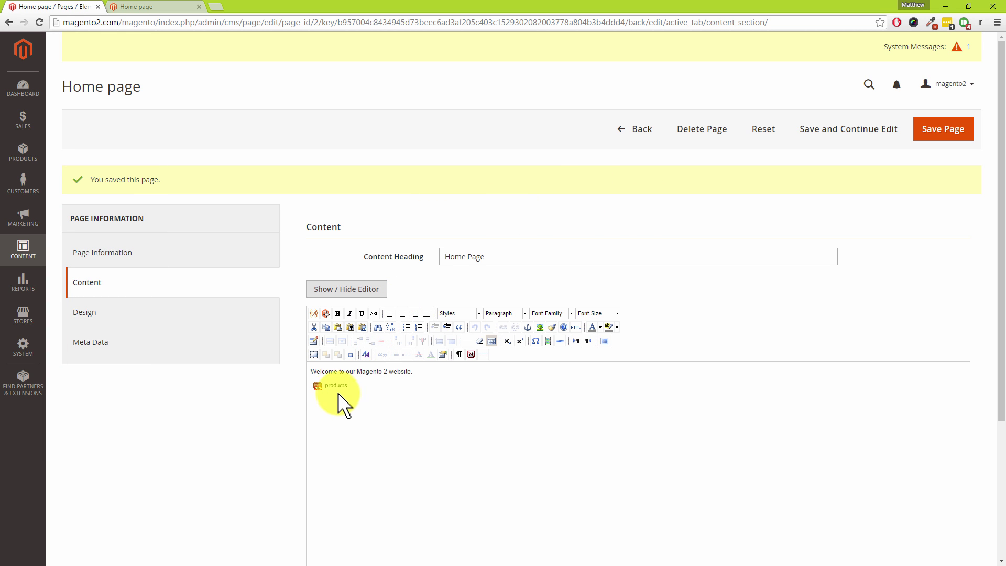
Change the Featured Products widget's Number of Products to Display from 10 to 5
double_click(323, 385)
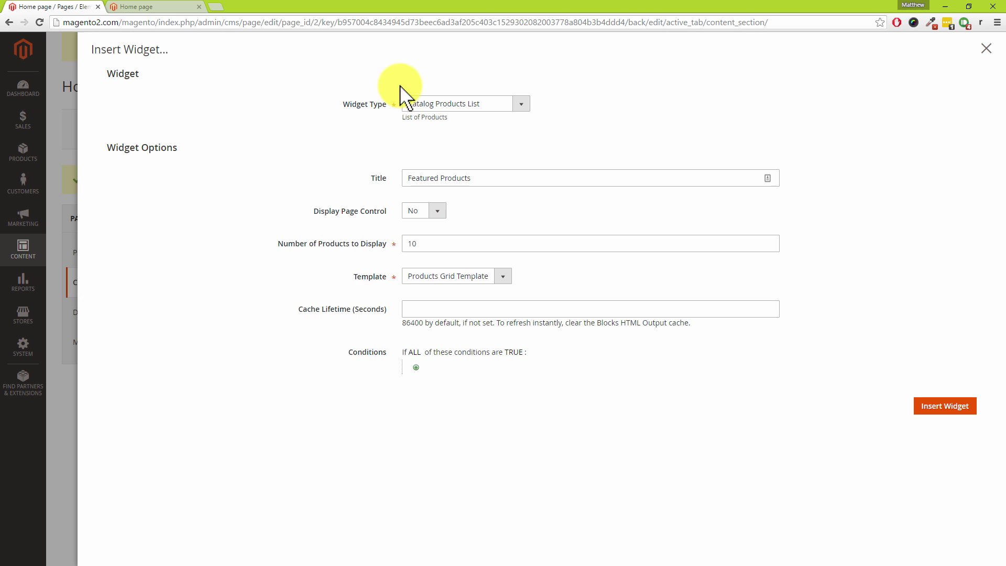
drag(429, 243, 404, 243)
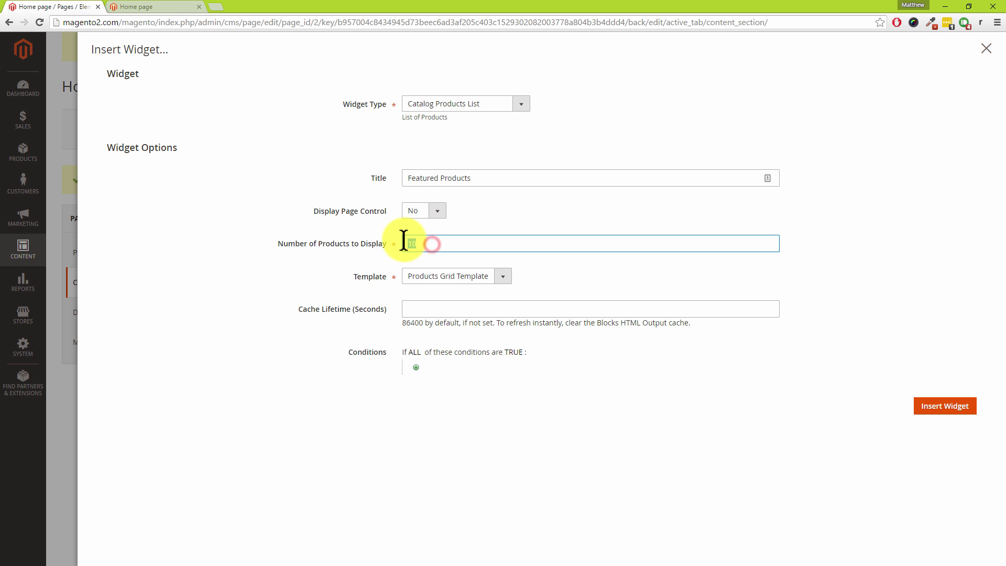
text(5)
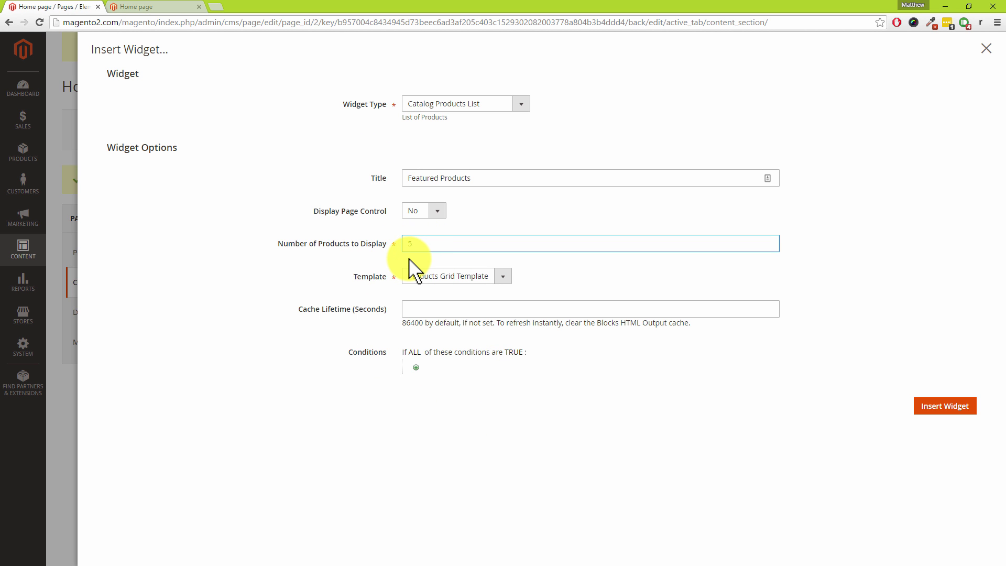
click(940, 411)
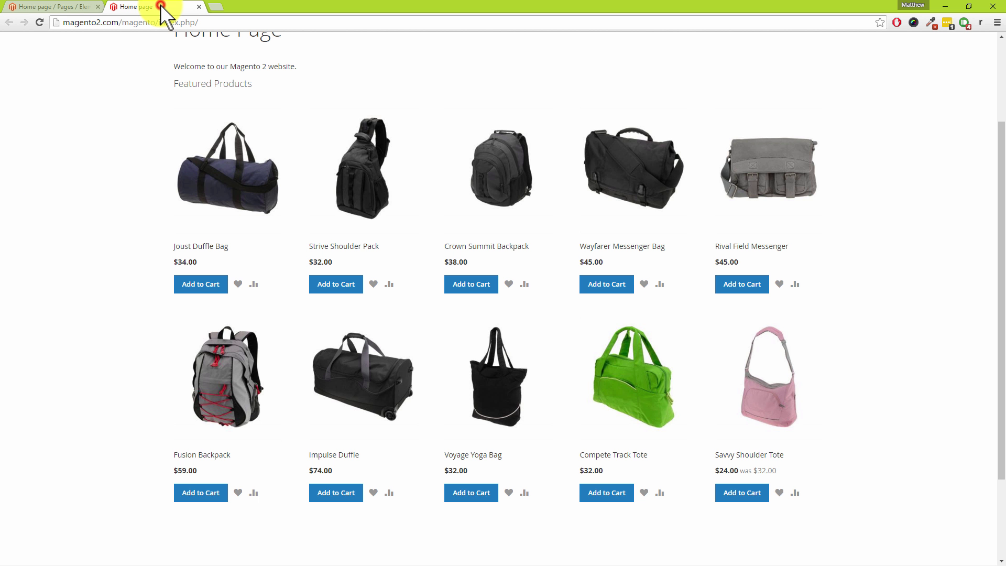
Reload the storefront, then in Cache Management select all 12 cache types and refresh them
click(35, 23)
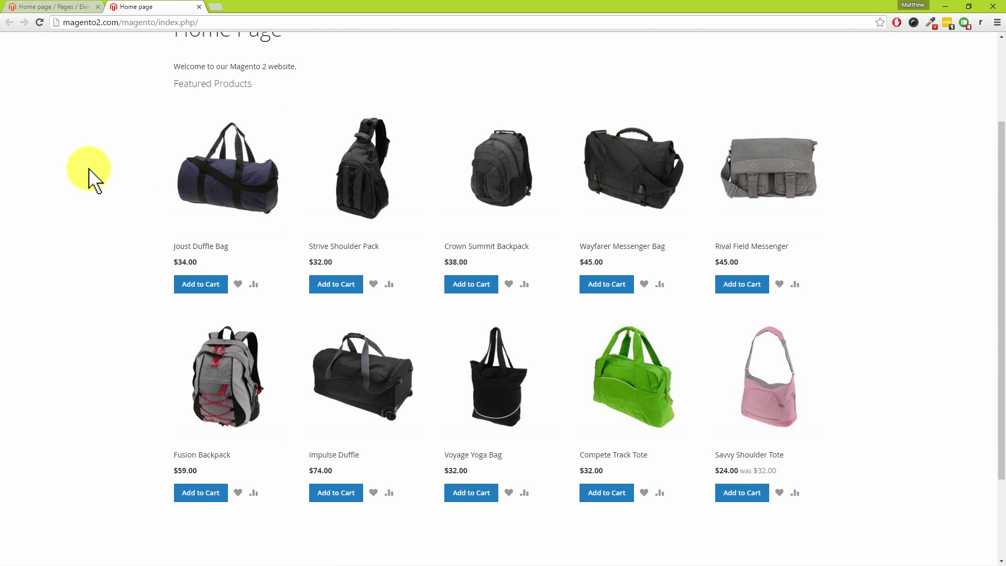
click(52, 8)
click(23, 345)
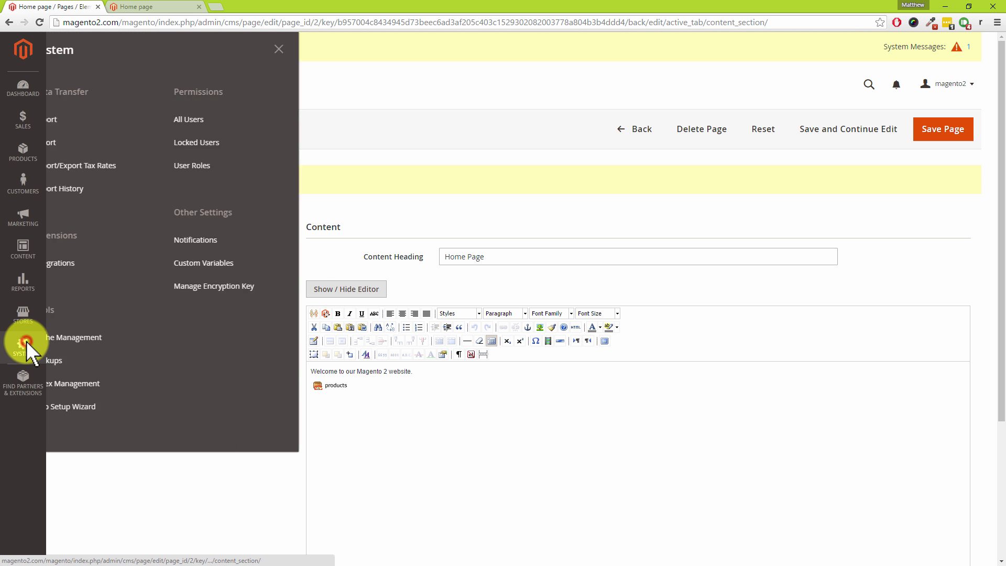
right_click(79, 340)
click(120, 341)
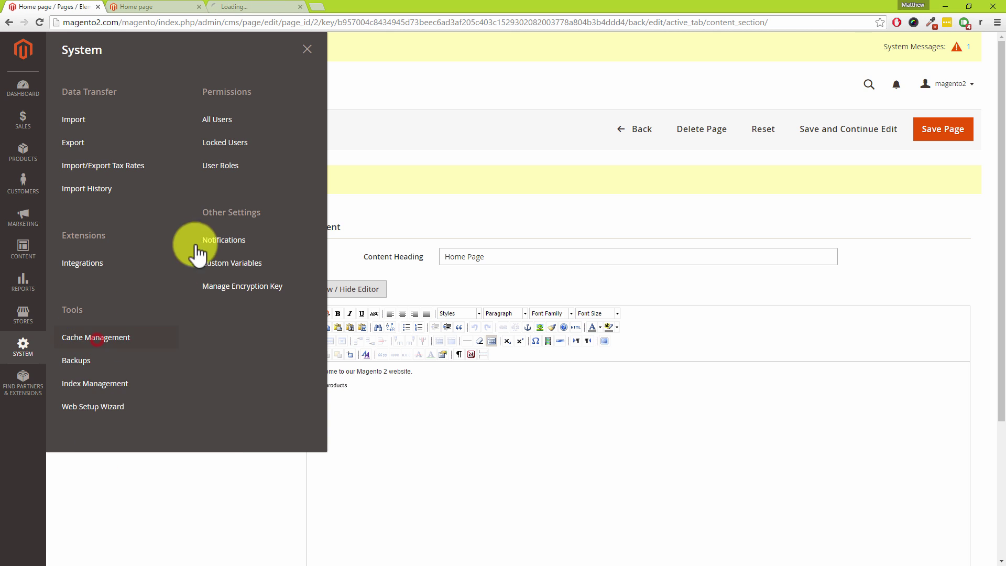
click(238, 8)
click(74, 209)
click(81, 234)
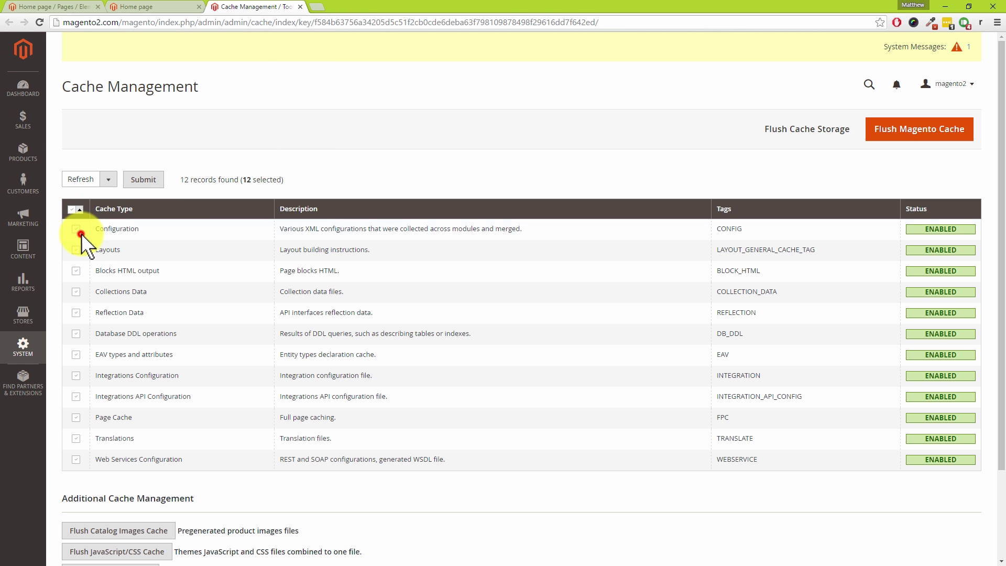
click(143, 179)
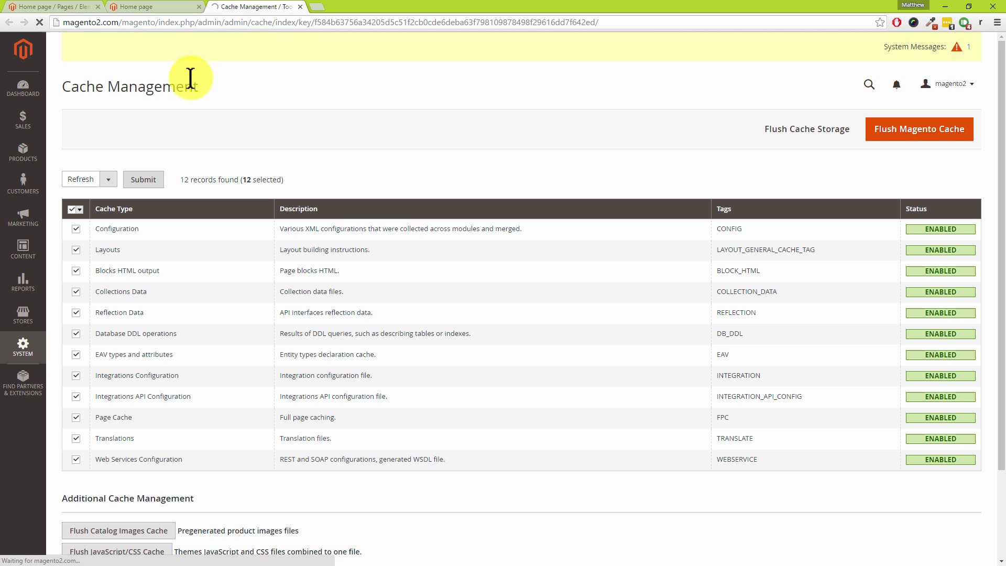
Reload the storefront to see five Featured Products, then return to the Admin Home page editor
click(157, 7)
right_click(62, 102)
click(86, 139)
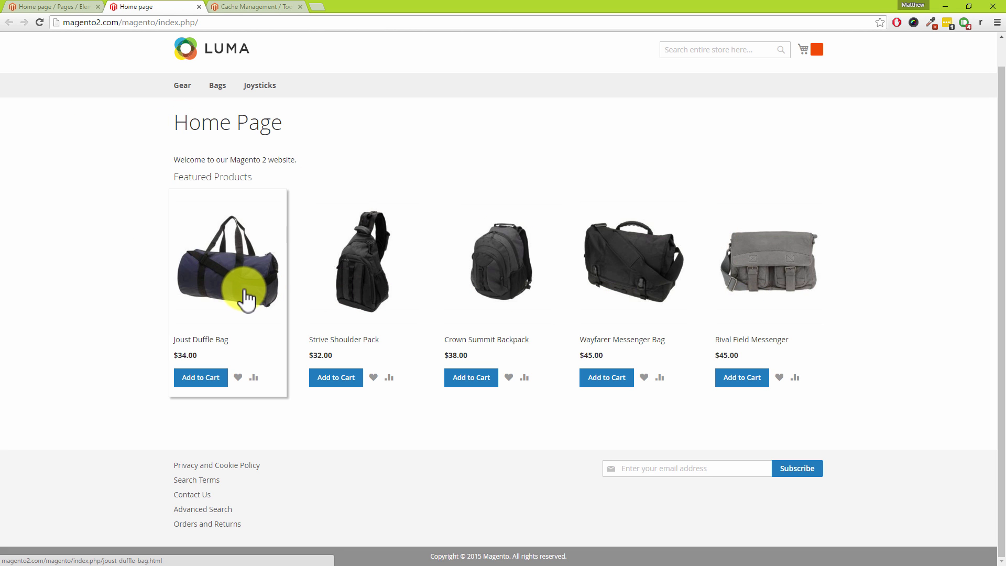
click(65, 5)
click(451, 187)
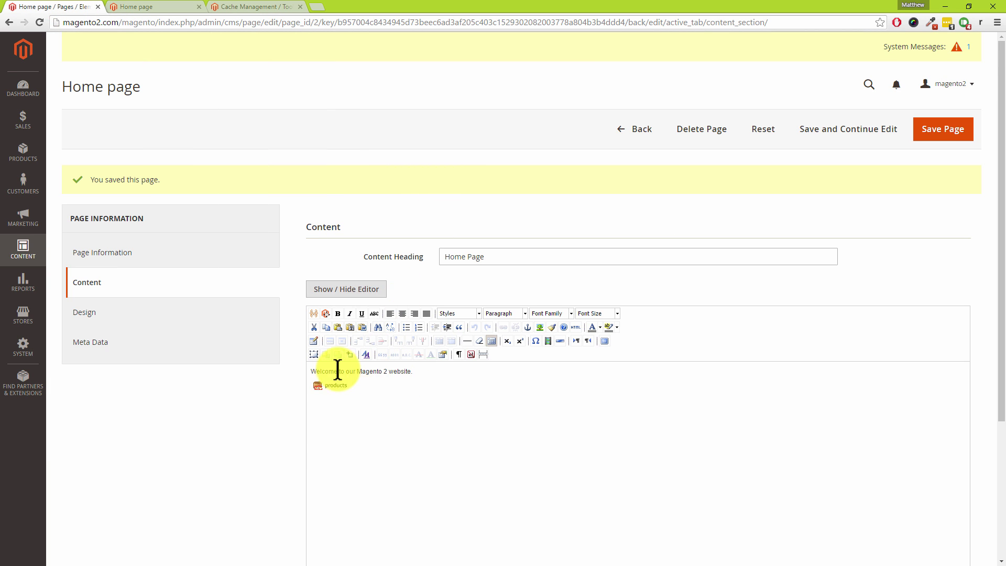
Add a new line below the Featured Products widget and start another Catalog Products List widget
click(389, 382)
key(Return)
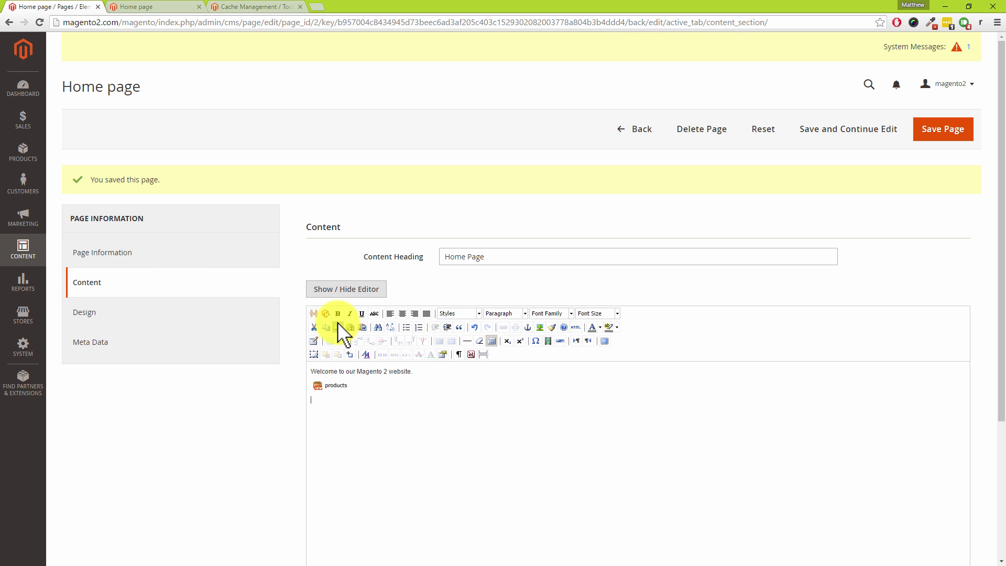
click(326, 312)
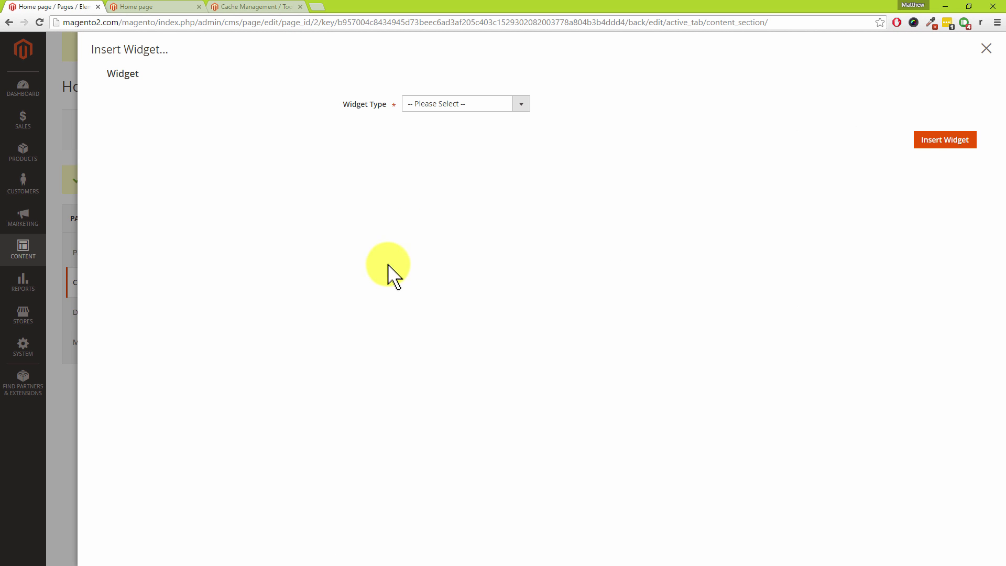
click(463, 104)
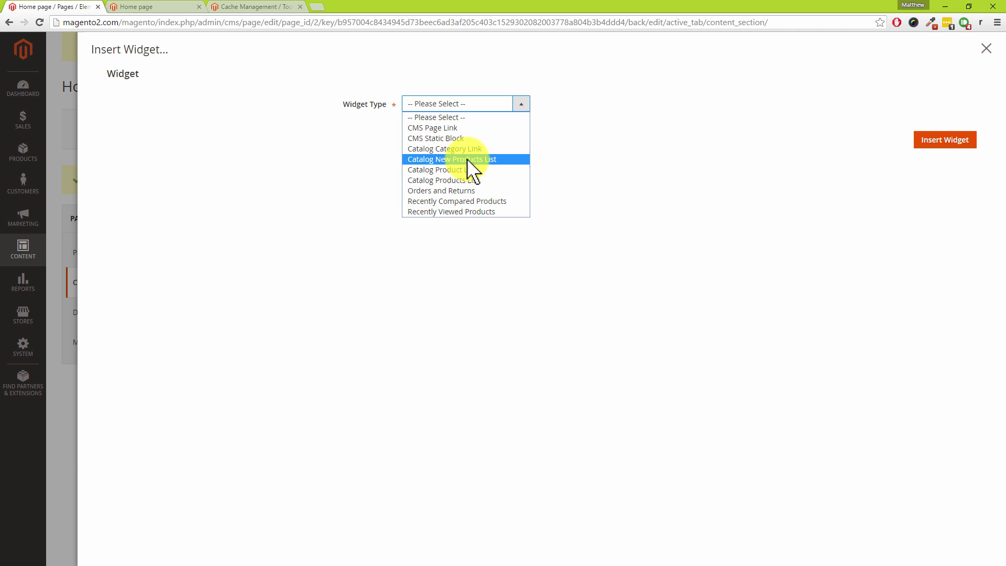
click(426, 182)
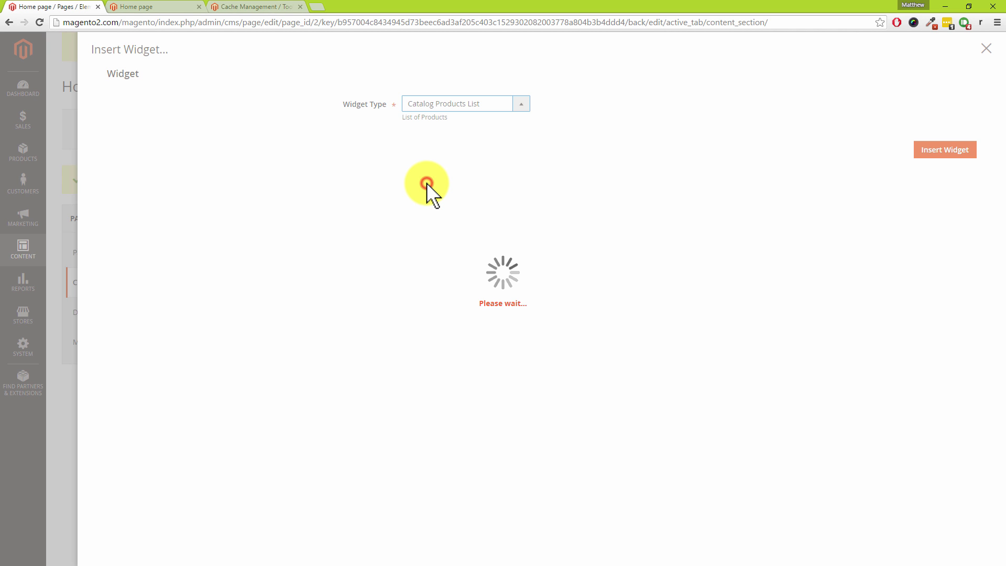
click(426, 183)
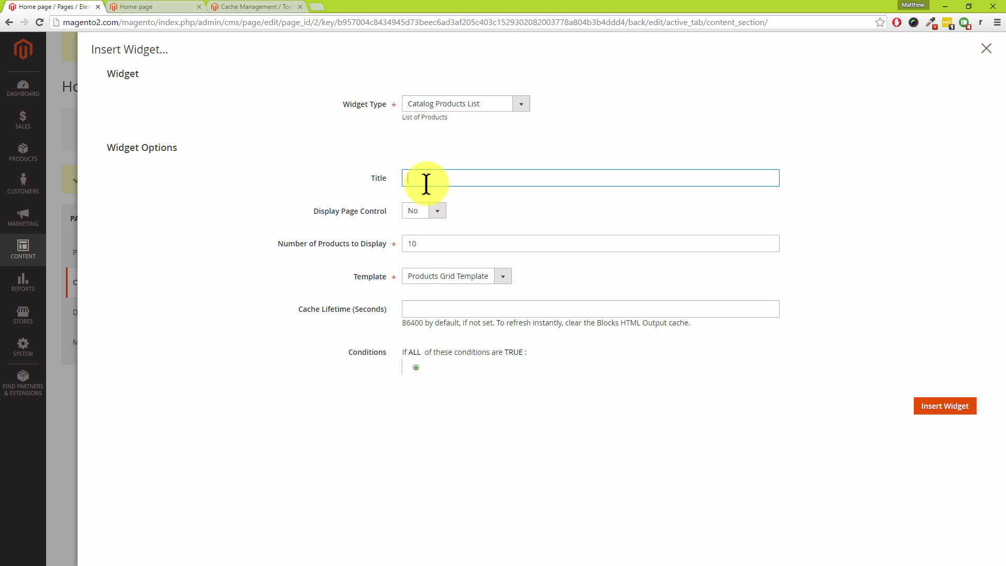
Title the widget 'Special Offers', set Display Page Control to Yes, and show 15 products
text(Special Offers)
click(439, 212)
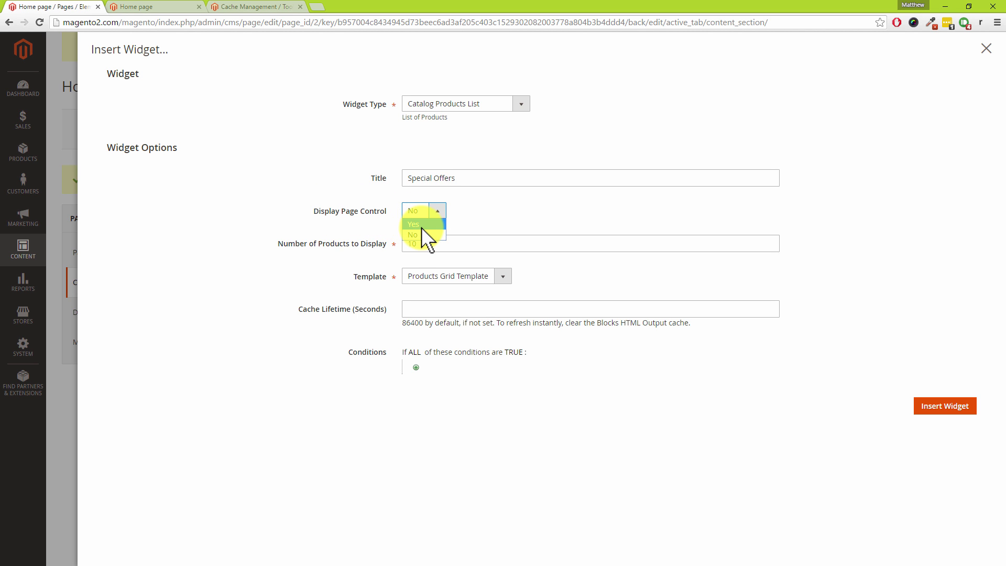
click(421, 225)
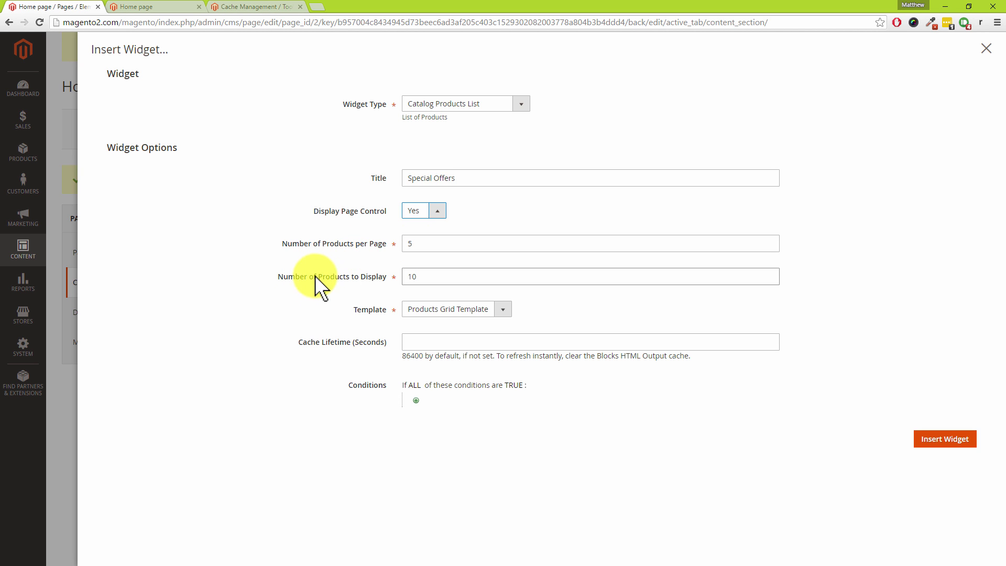
double_click(419, 275)
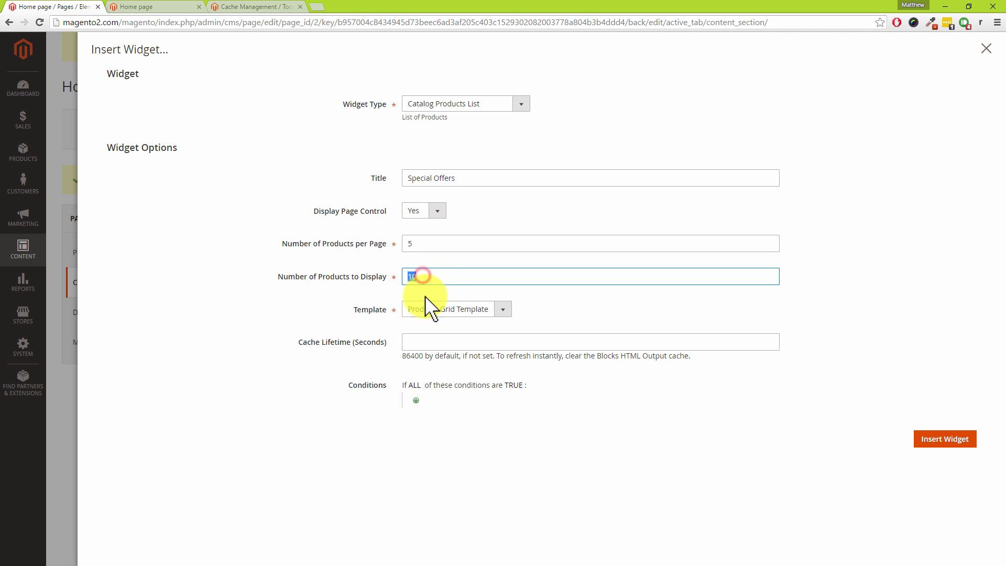
text(15)
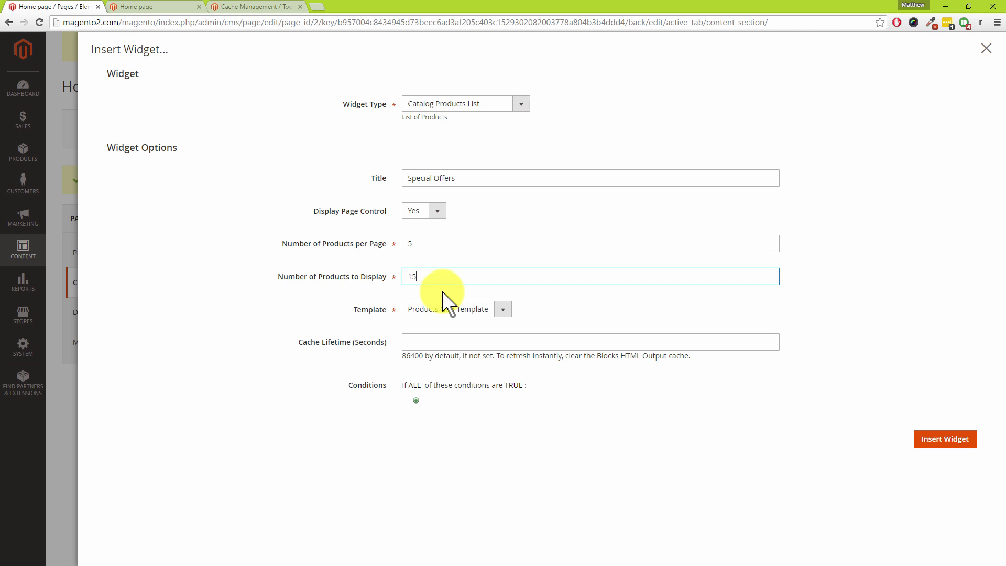
Restrict Special Offers with a Category condition for Gear and Fitness Equipment (3, 5), then insert the widget
click(415, 401)
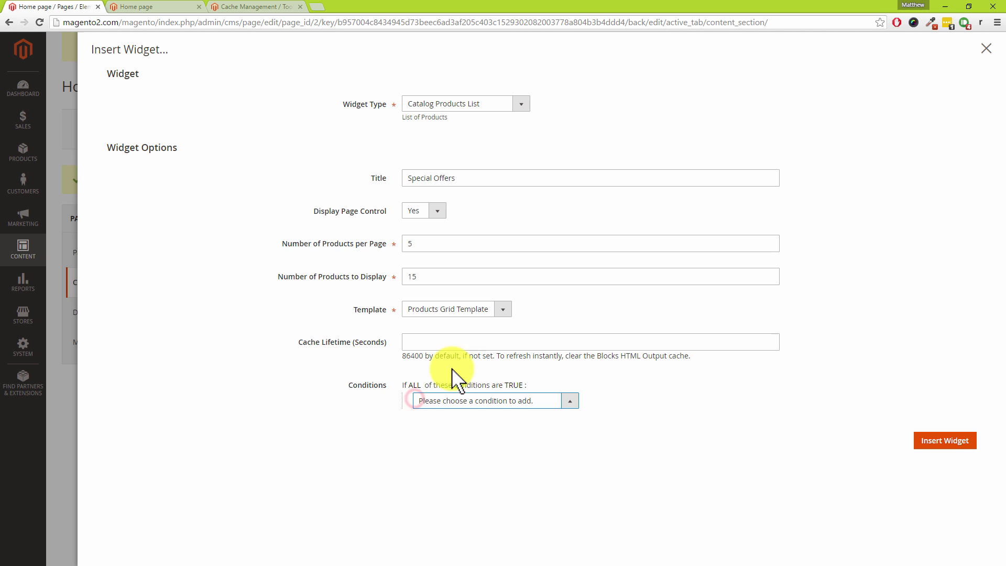
click(570, 400)
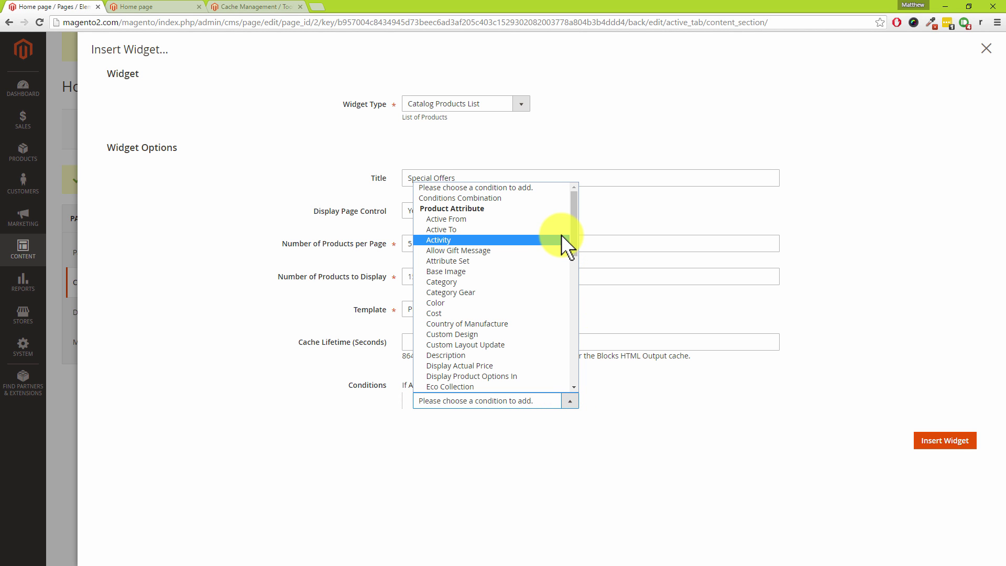
click(436, 284)
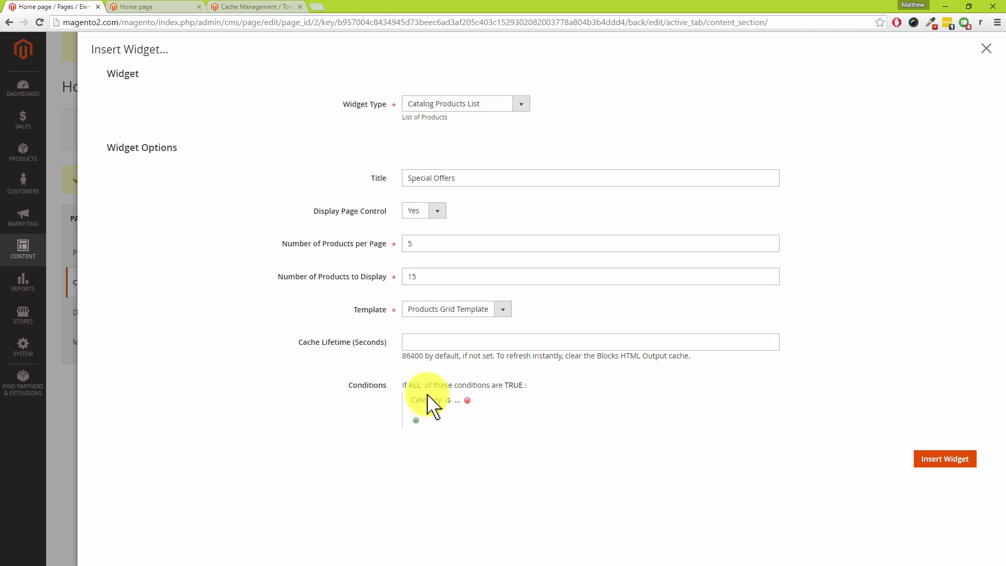
click(459, 401)
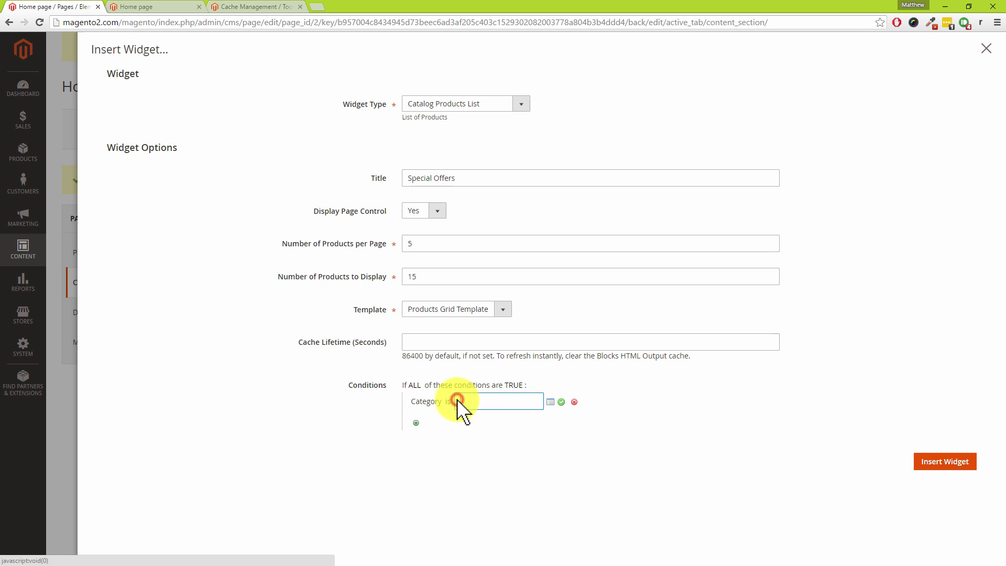
click(550, 402)
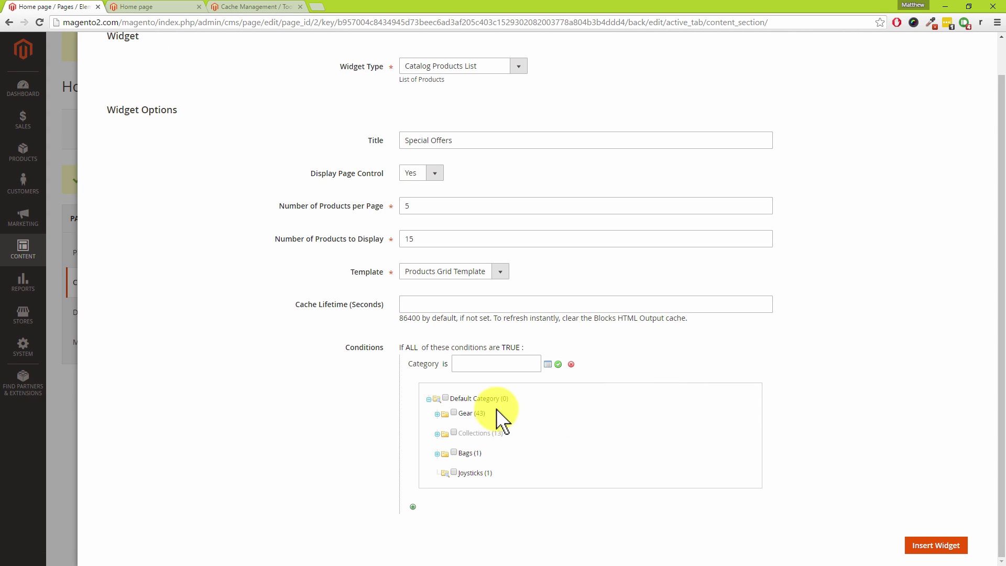
click(437, 417)
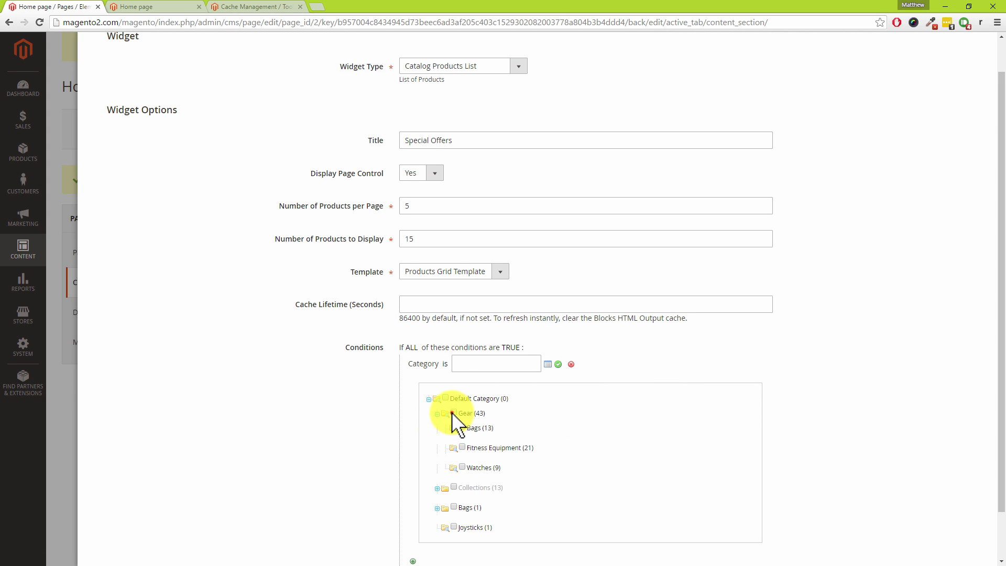
click(453, 412)
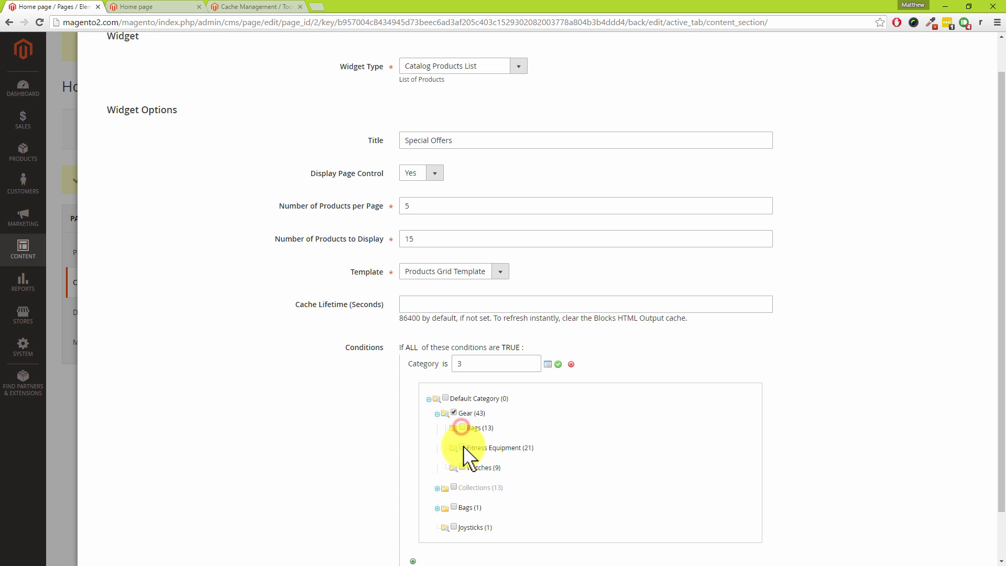
click(462, 446)
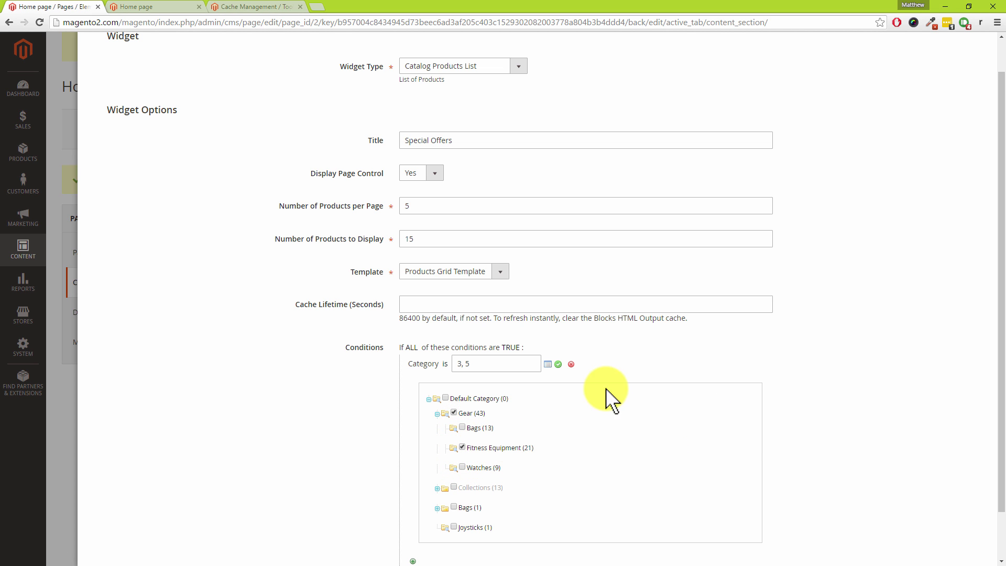
click(558, 363)
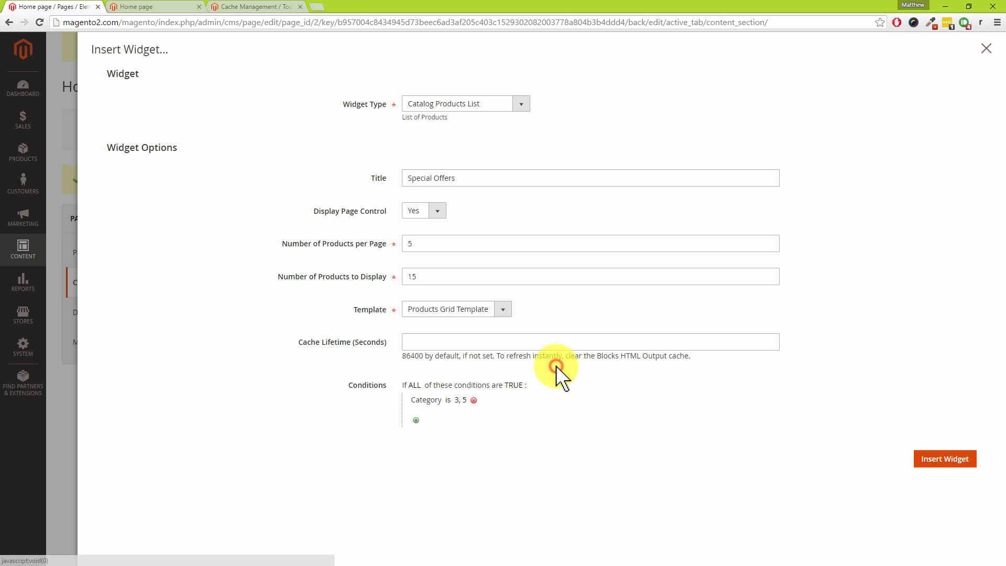
click(945, 460)
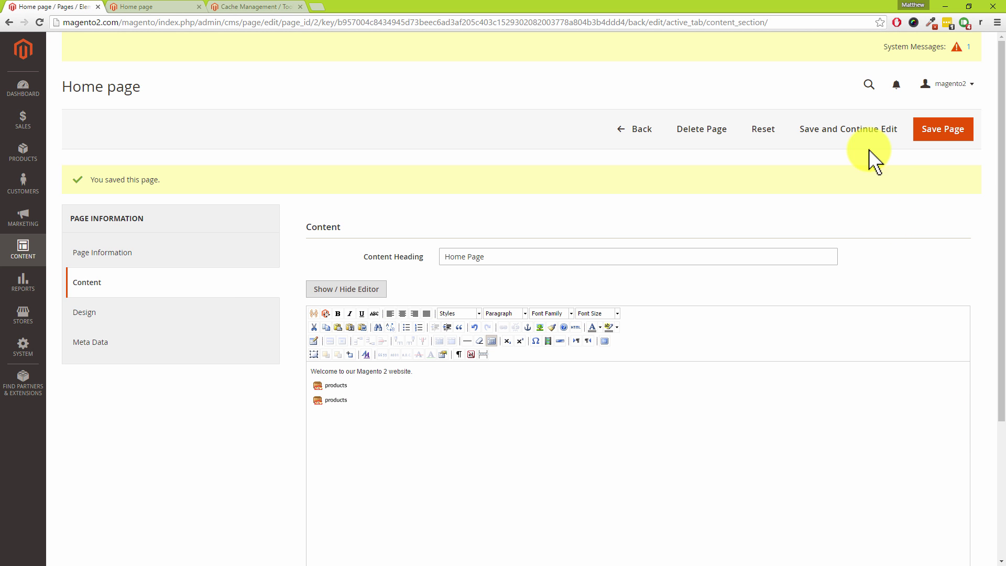
Save the home page and reload the storefront to view the new Special Offers list
click(858, 132)
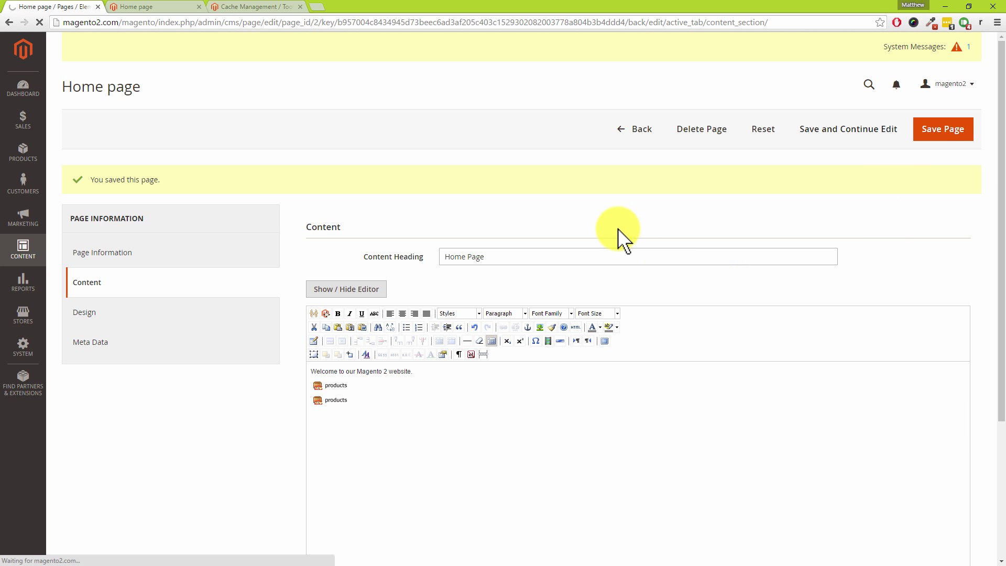
click(157, 7)
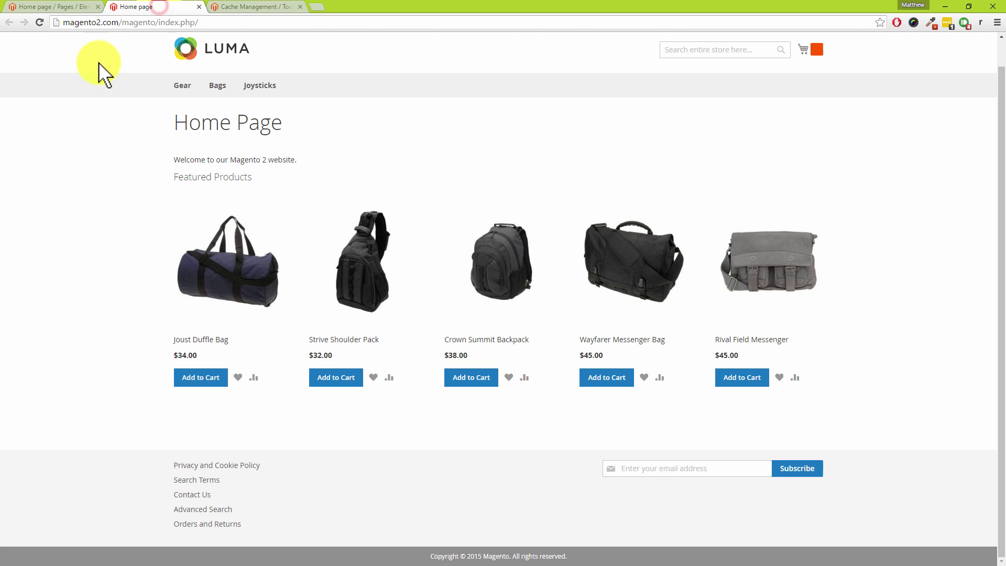
click(37, 23)
scroll(108, 167, down, 2)
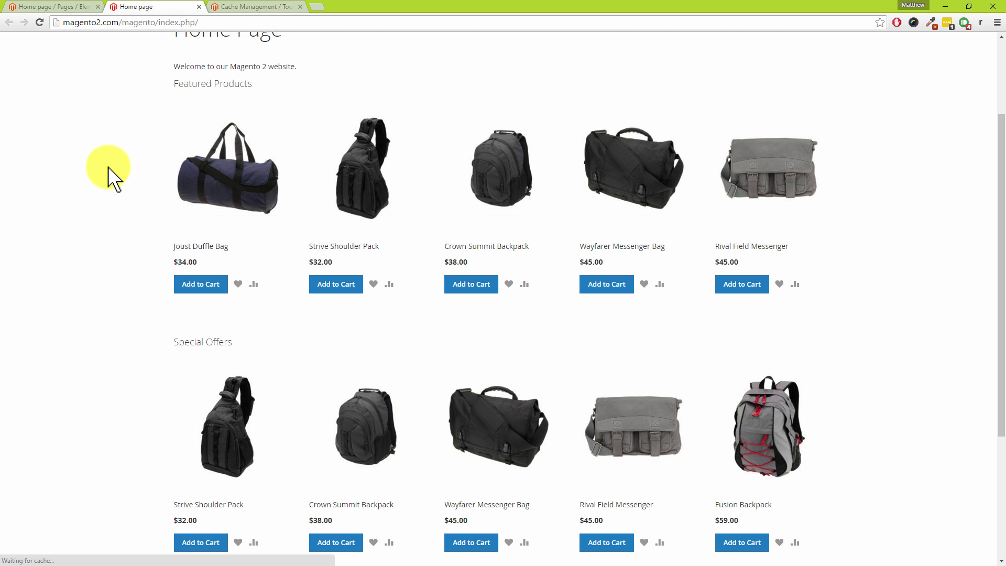
scroll(99, 165, down, 2)
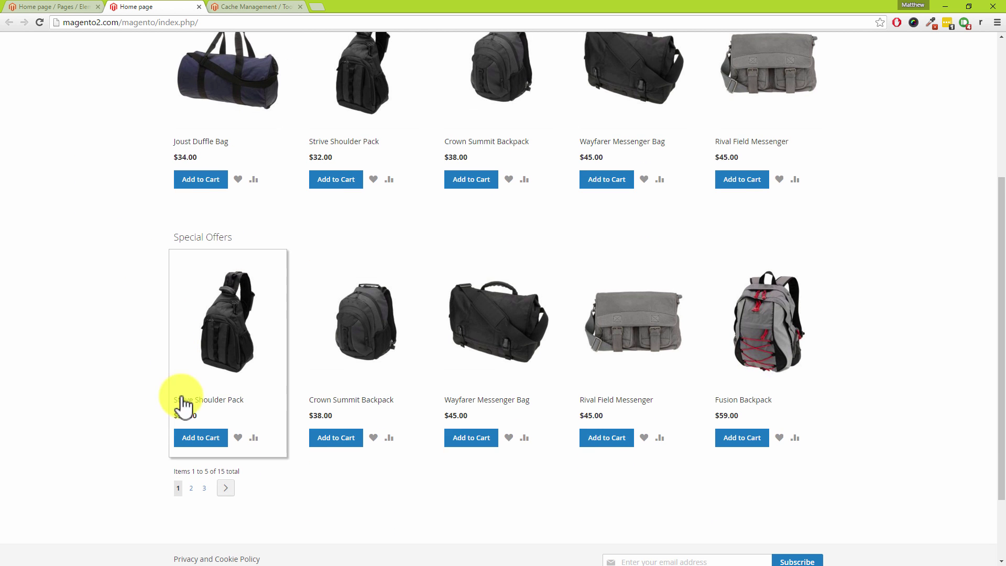
scroll(146, 340, up, 1)
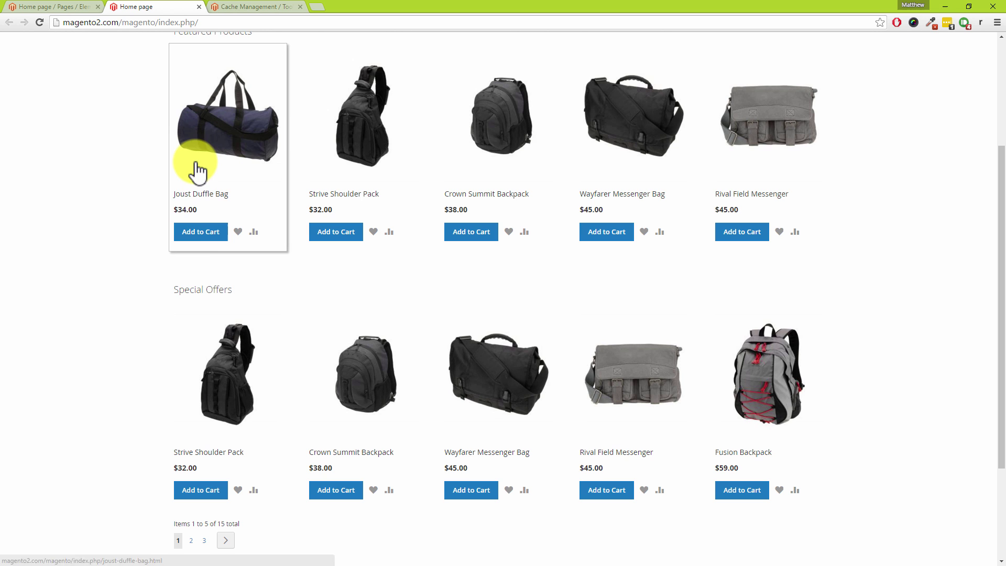
scroll(152, 395, down, 1)
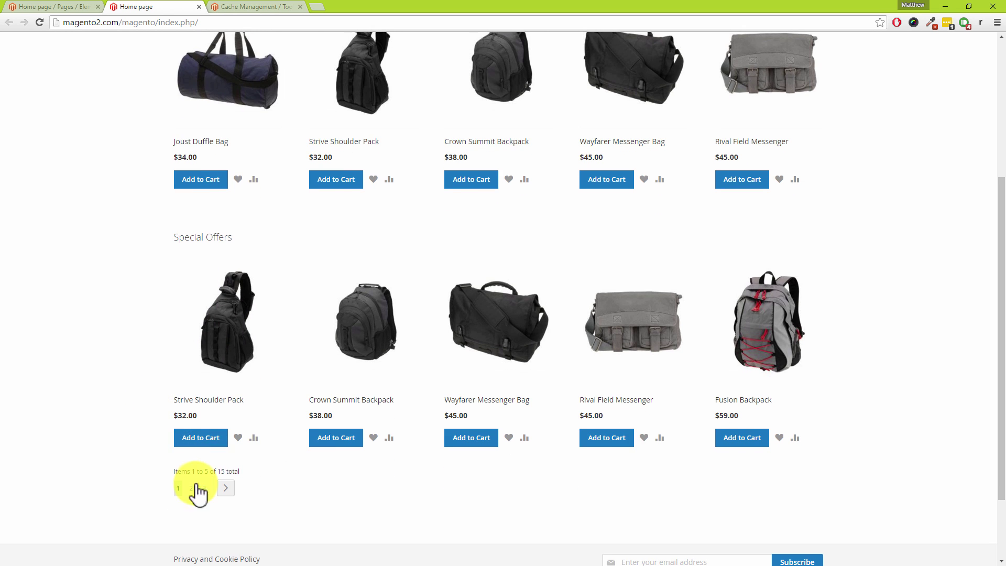
Page through Special Offers to pages 2 and 3, ending on items 11 to 15 of 15
click(190, 487)
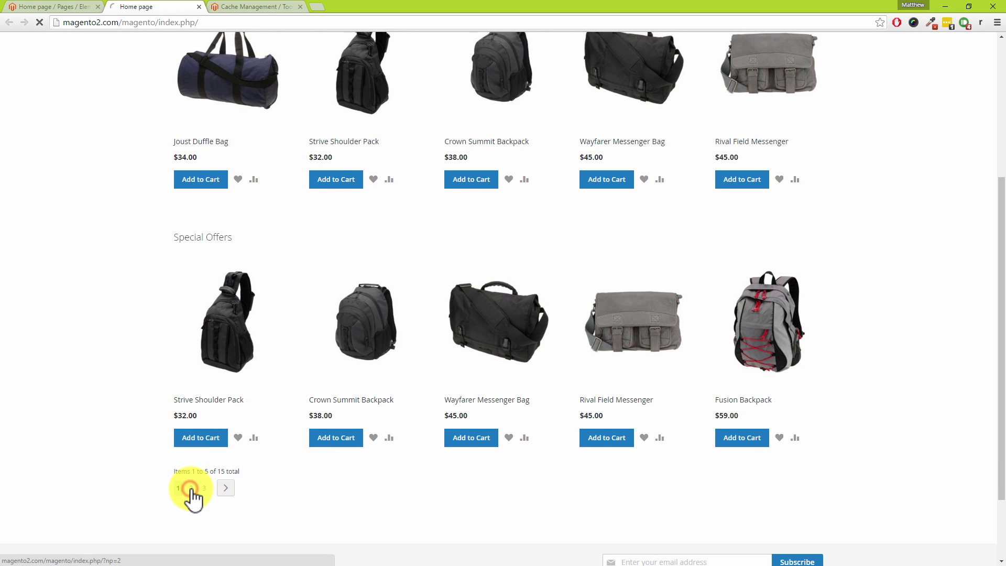
scroll(138, 450, down, 5)
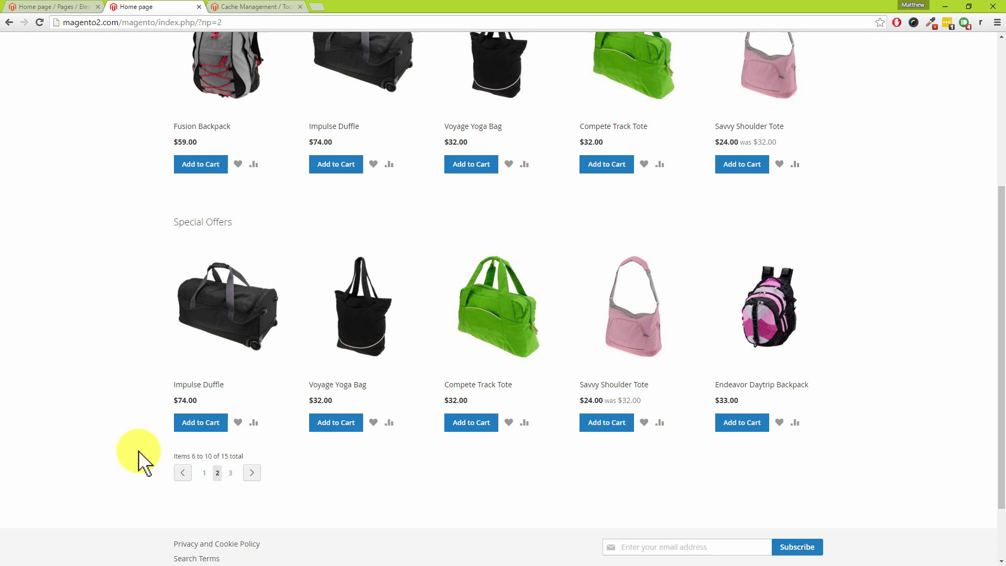
scroll(138, 451, down, 1)
click(232, 450)
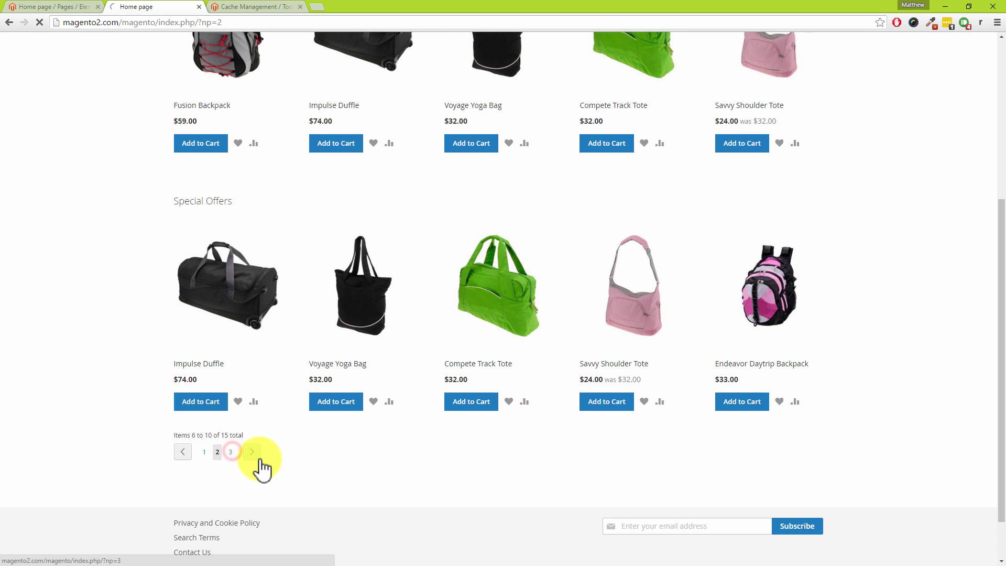
scroll(257, 454, down, 1)
scroll(256, 455, down, 4)
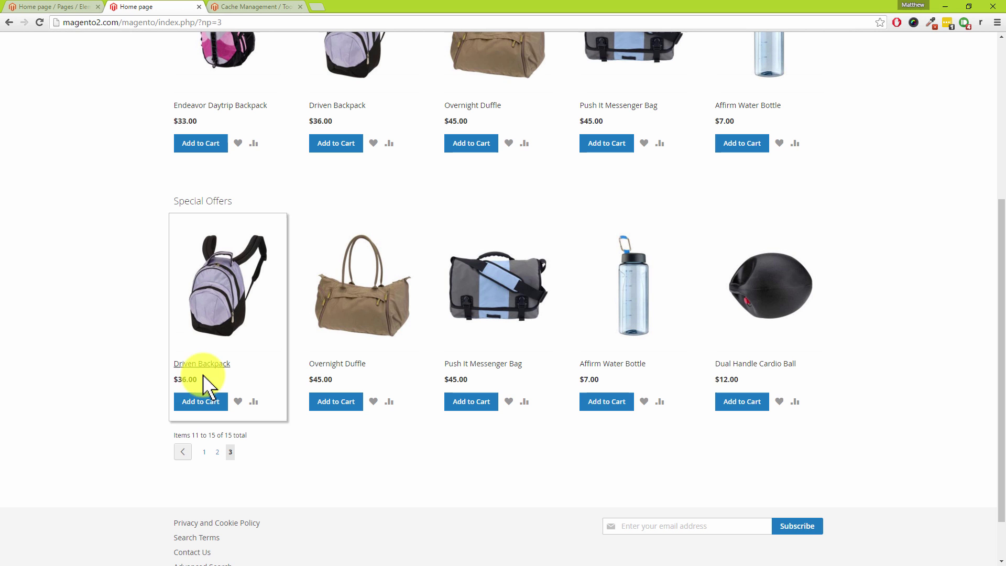
click(60, 7)
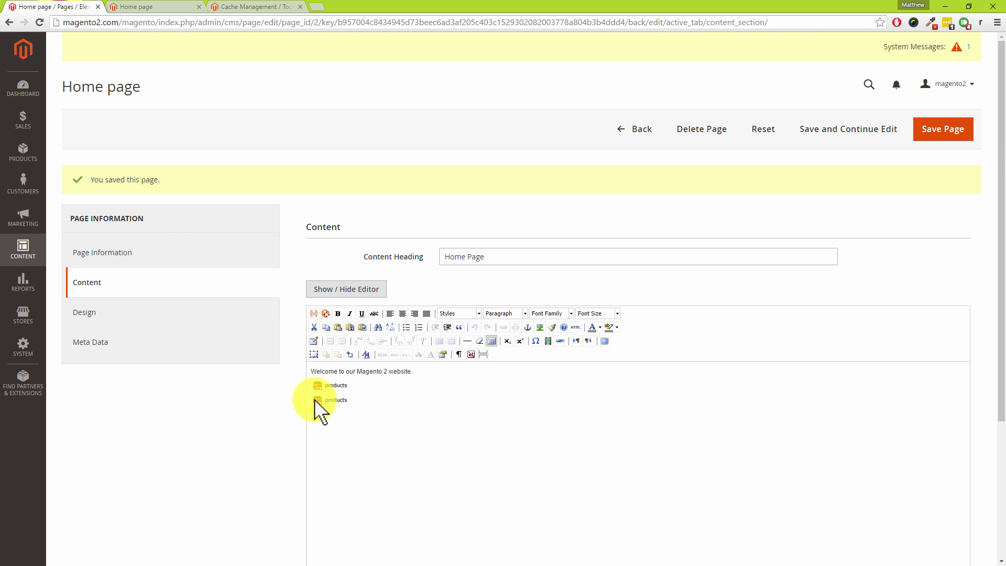
double_click(329, 400)
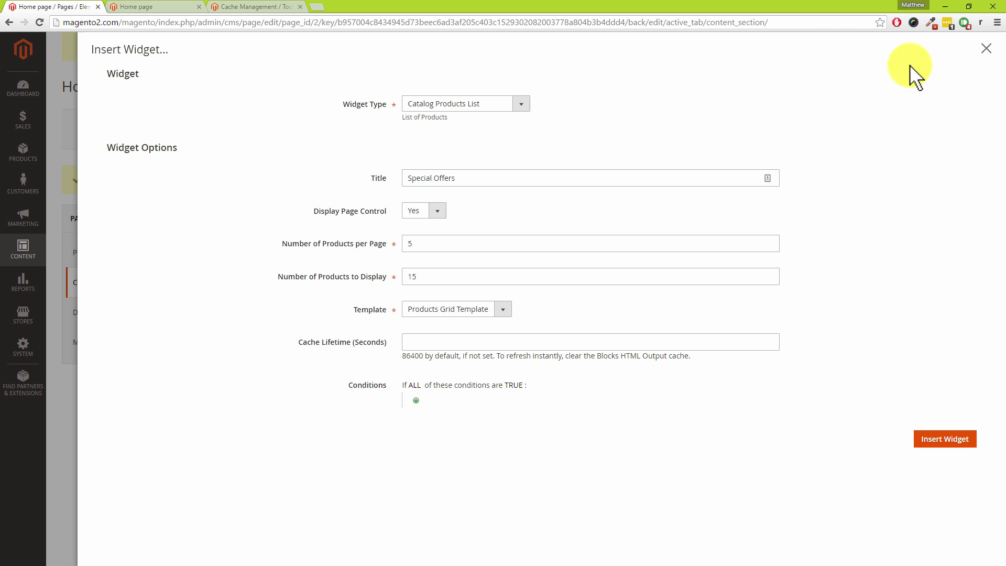
click(986, 49)
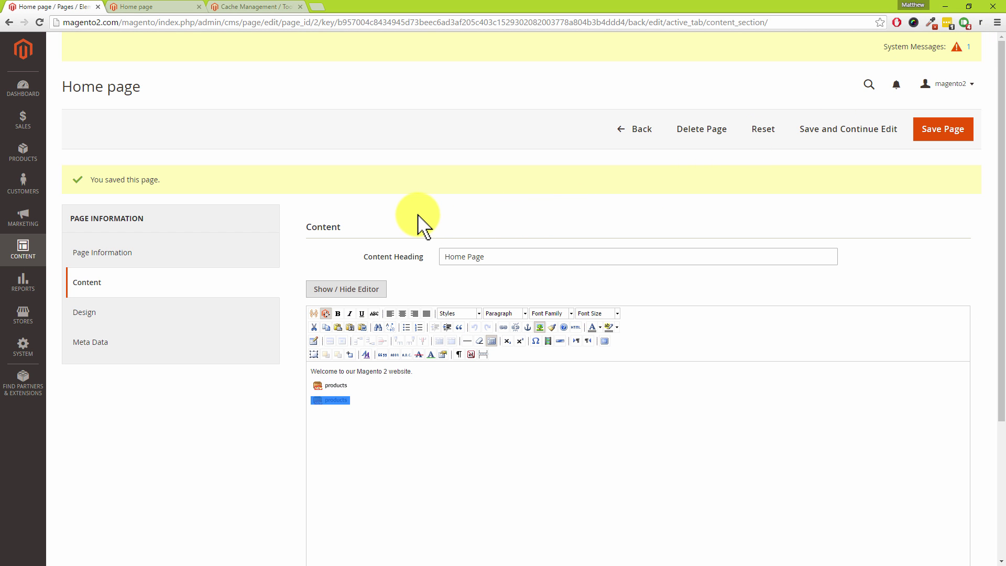
click(372, 397)
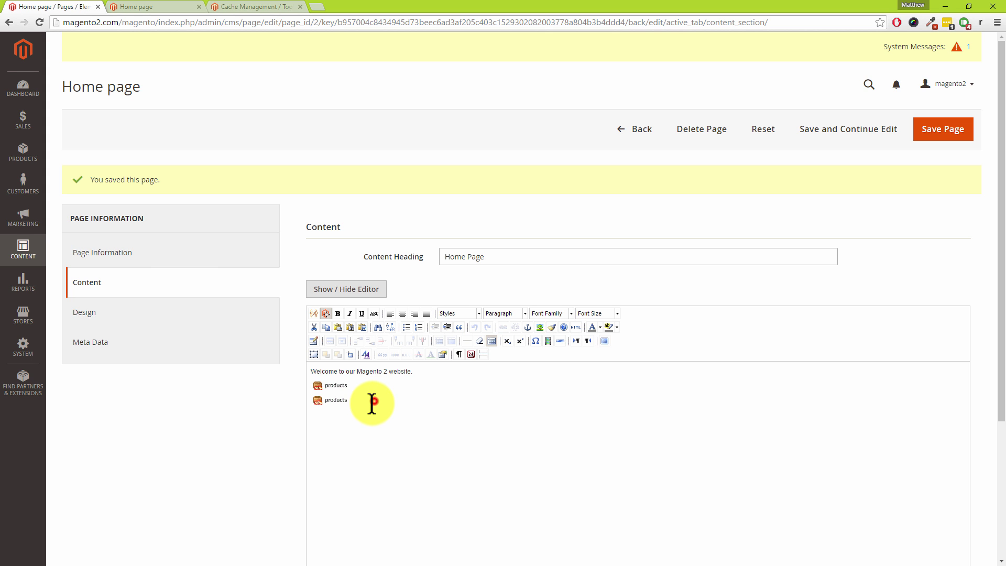
click(375, 401)
double_click(325, 401)
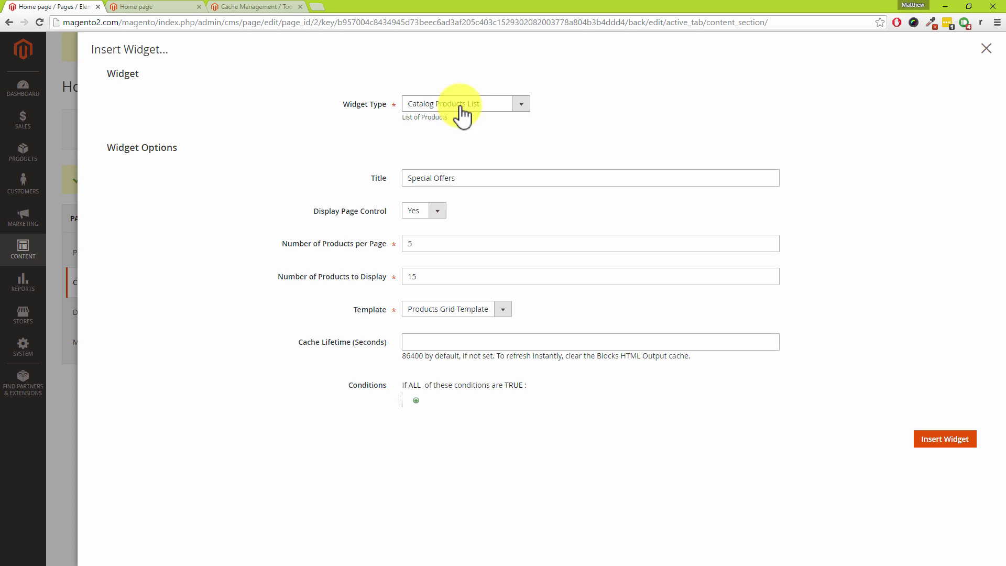
click(527, 104)
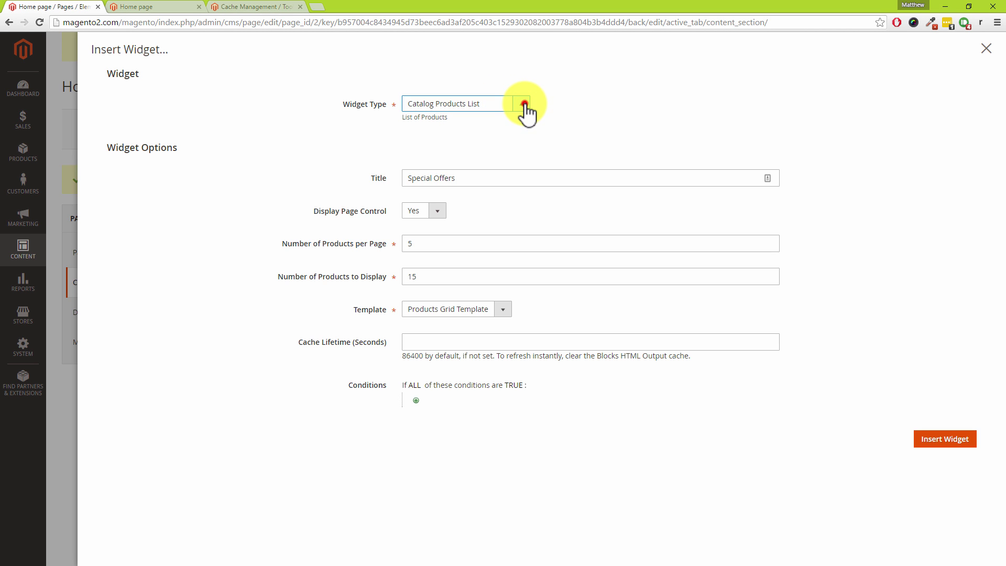
click(462, 104)
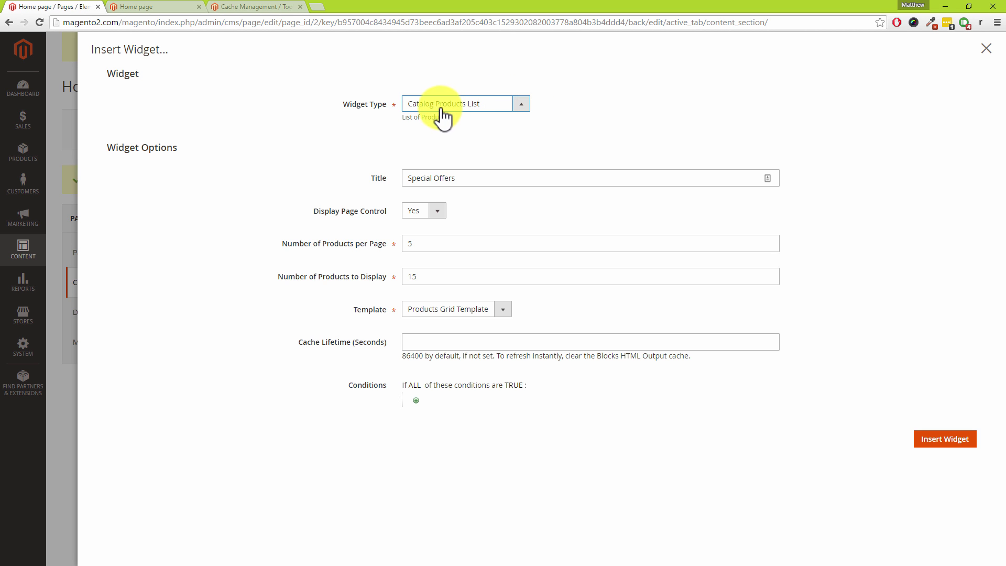
click(444, 108)
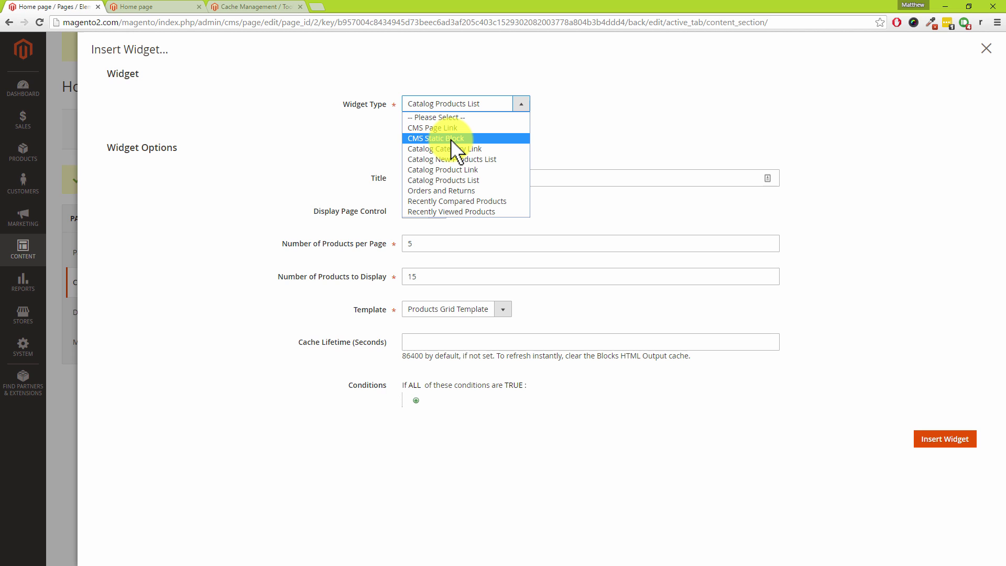
click(585, 117)
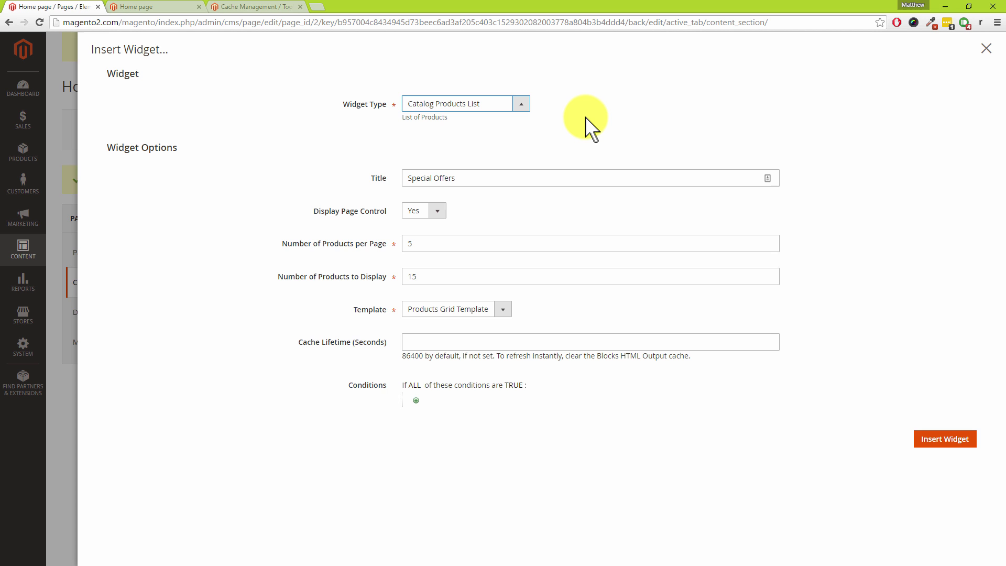
click(986, 48)
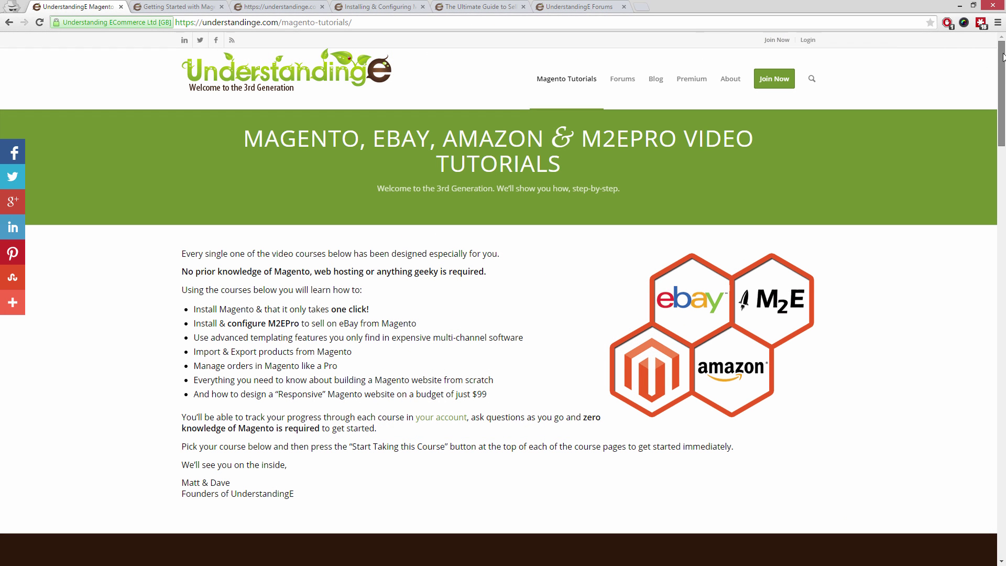
Scroll through the Magento Tutorials page to look over the course listings
drag(1003, 56, 1003, 296)
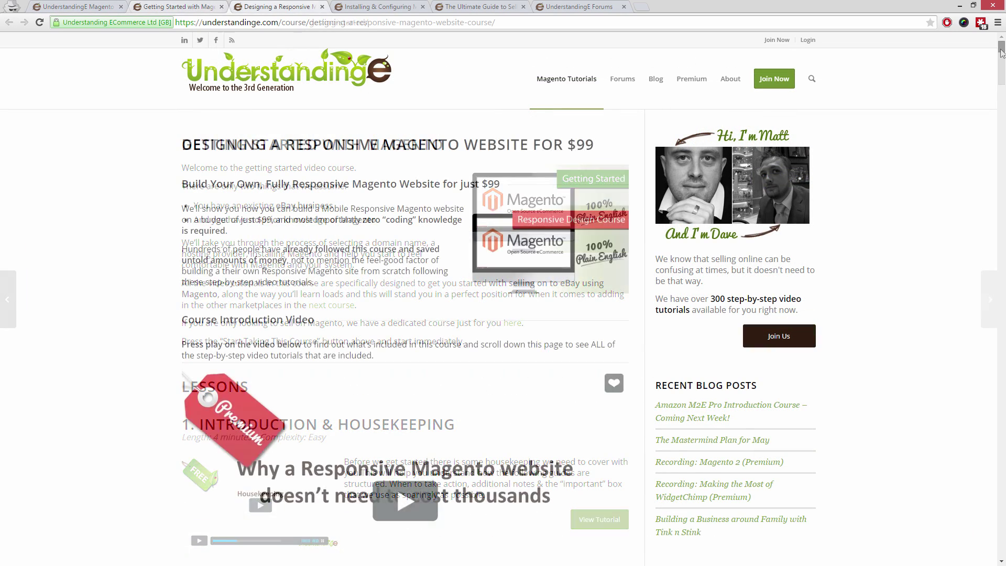
drag(1002, 50, 1002, 66)
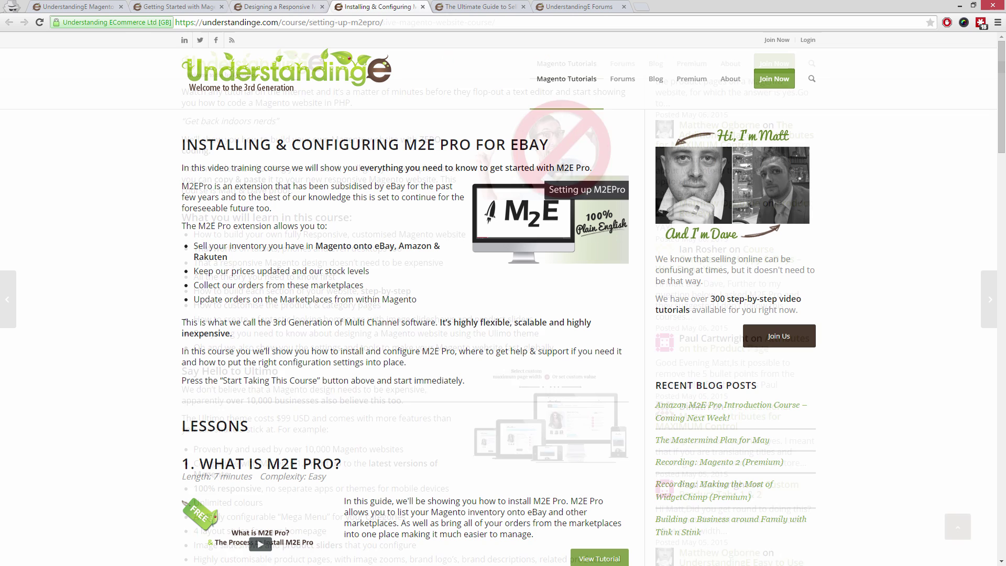